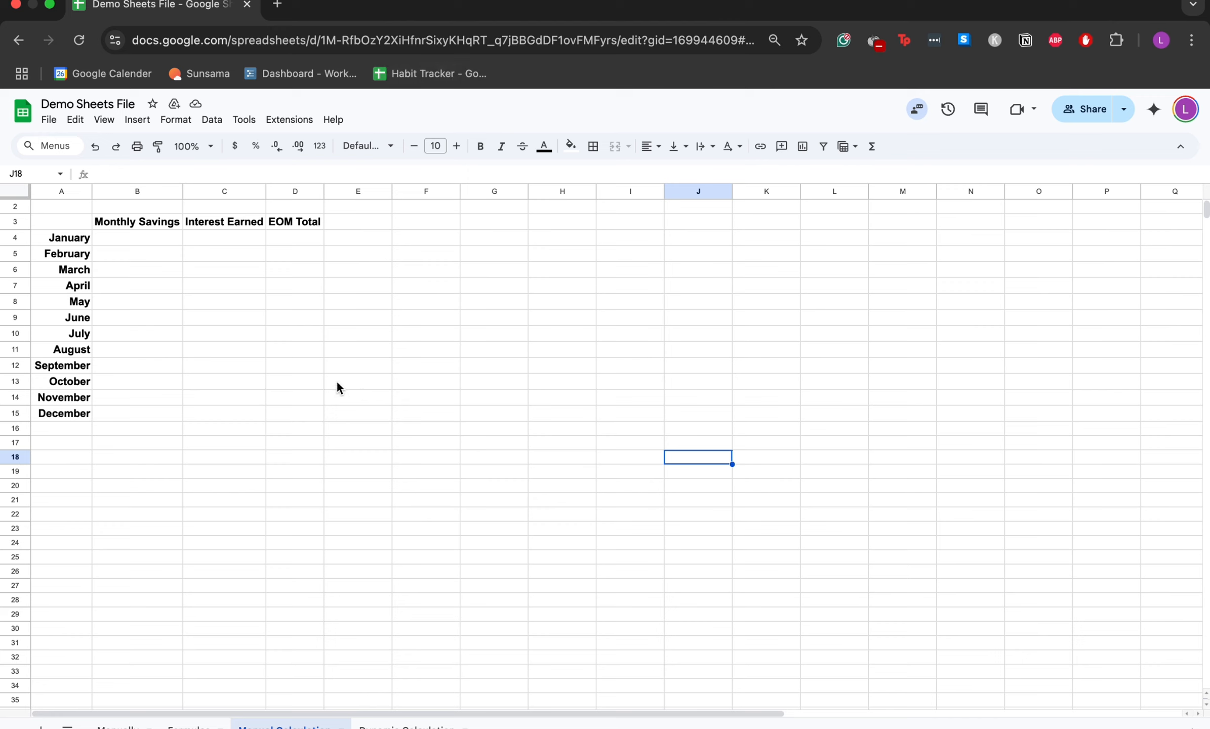
# Enter 200 as January's monthly savings in B4 and fill it down through December.
pyautogui.click(146, 237)
pyautogui.write('2')
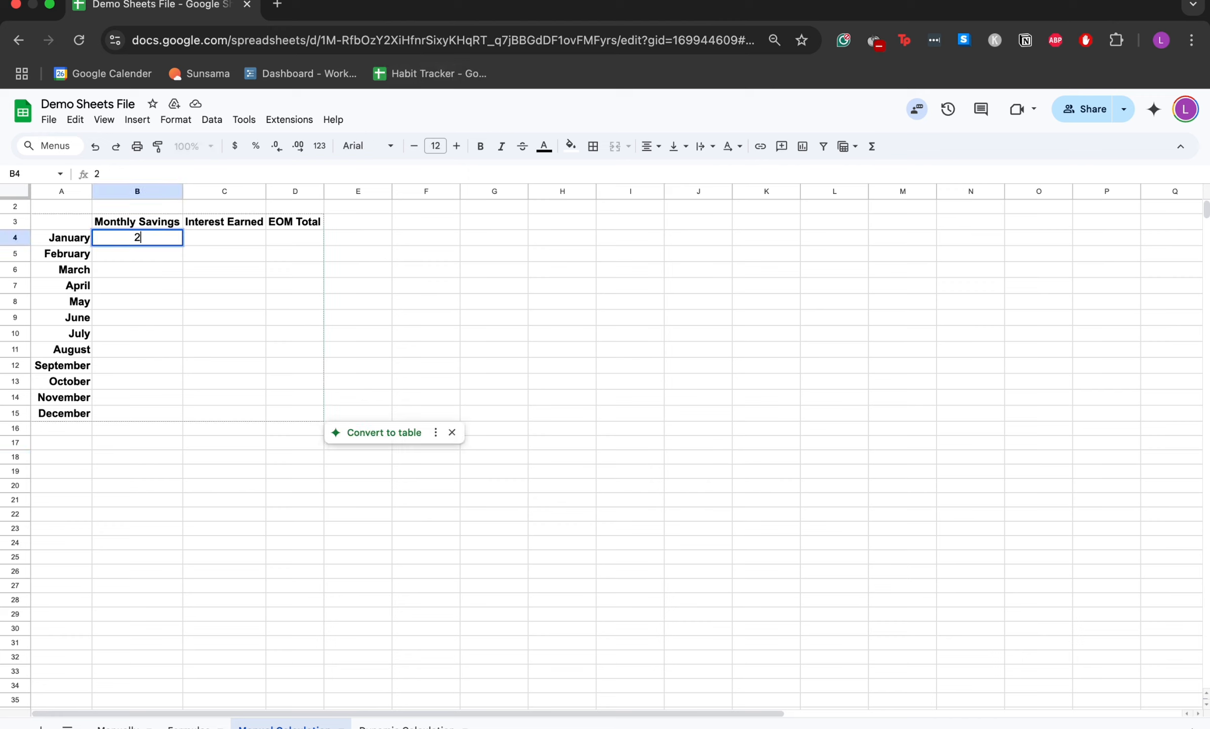
pyautogui.write('00')
pyautogui.press('Return')
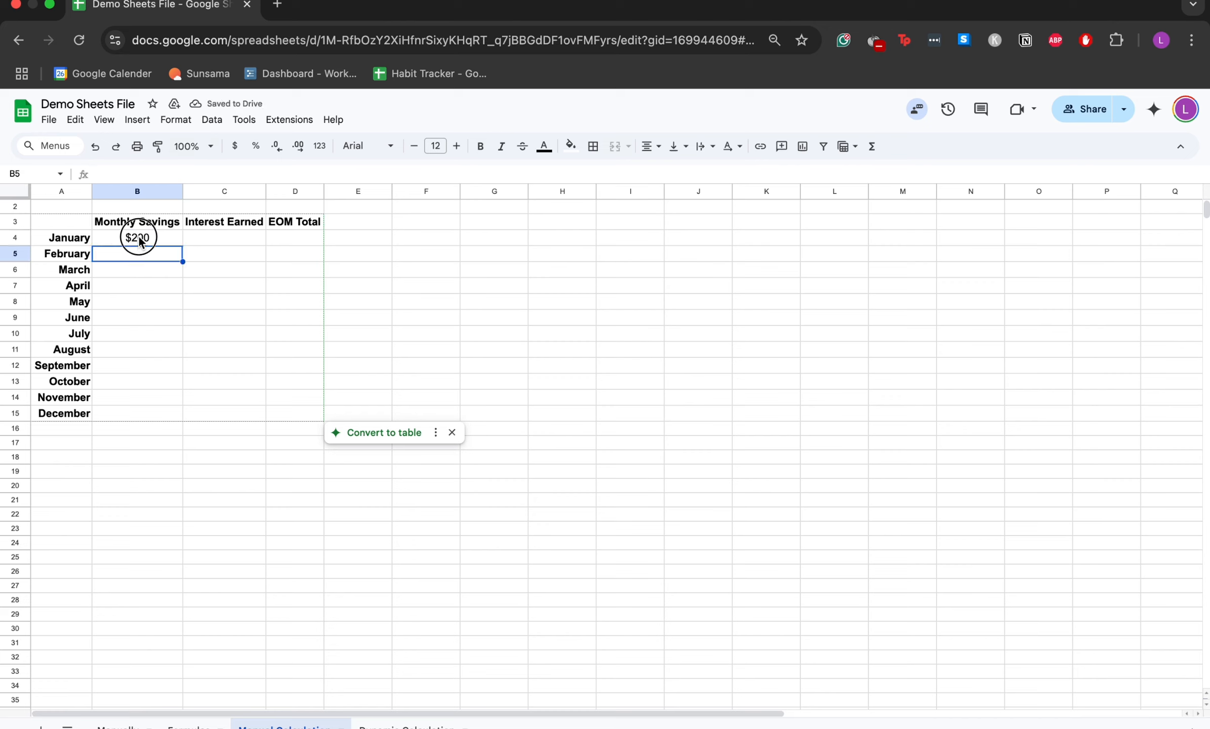
pyautogui.click(137, 238)
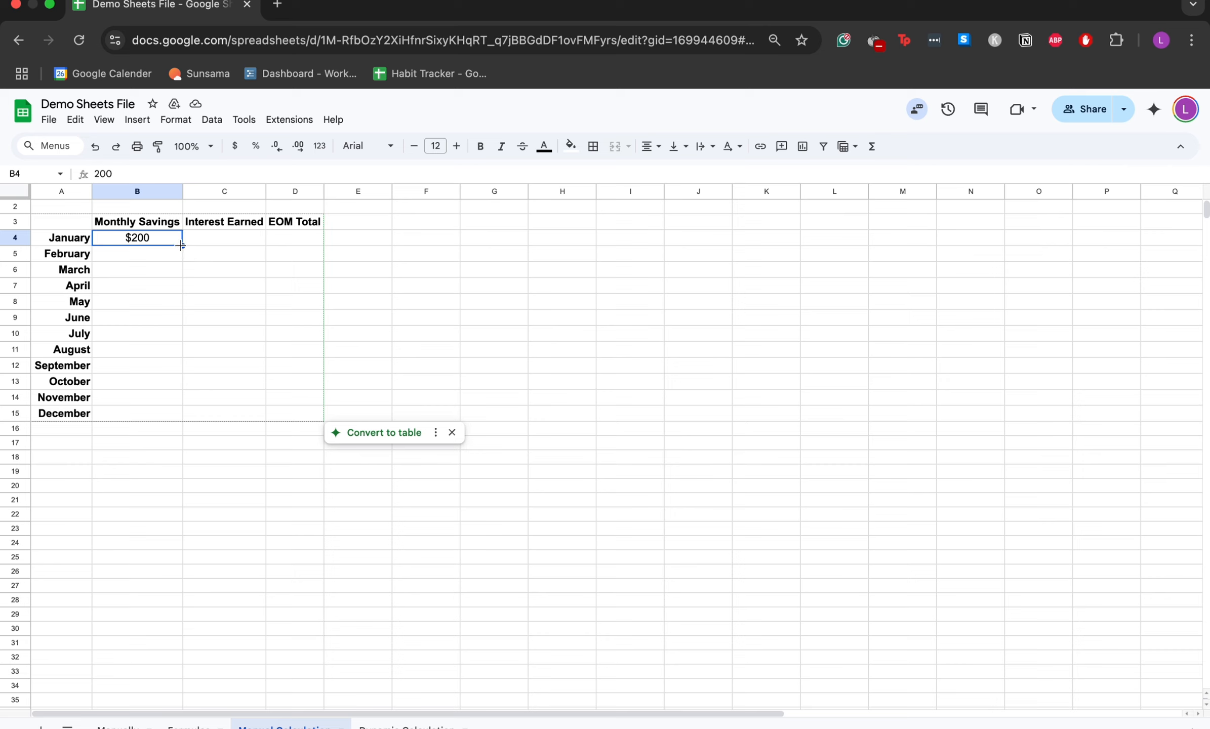
pyautogui.doubleClick(181, 245)
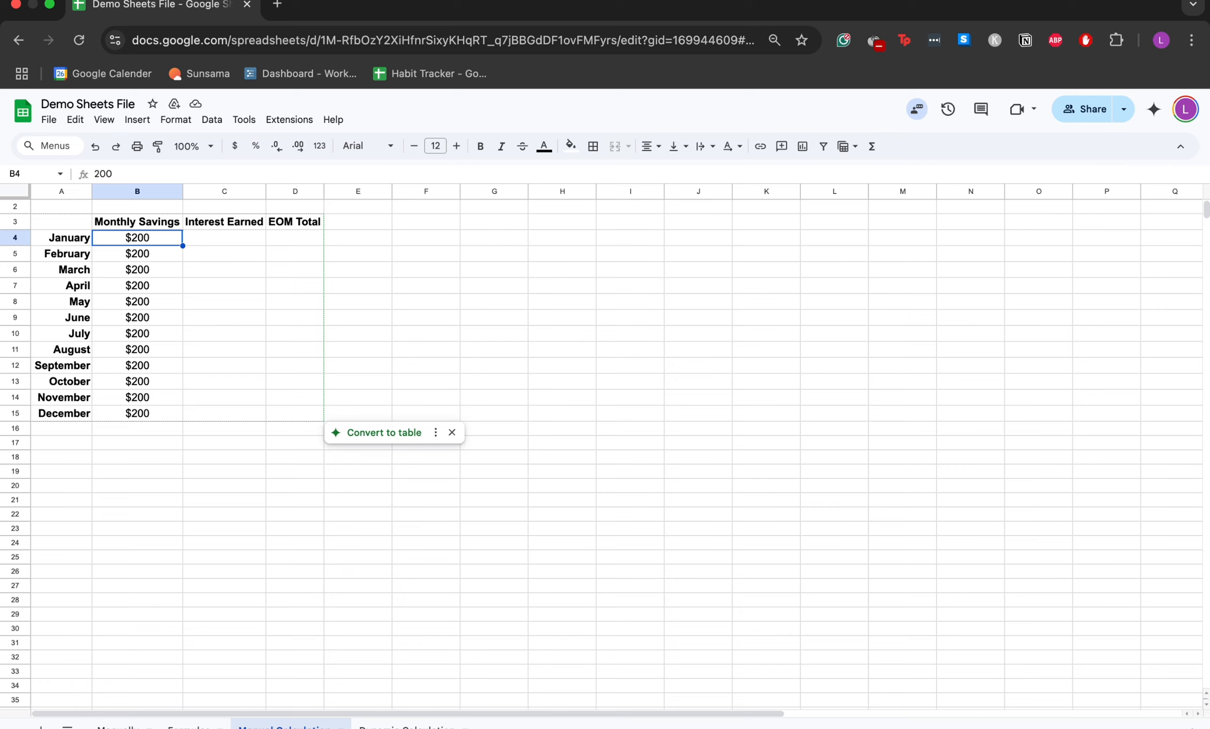
# Calculate January's interest earned in C4 with the formula =B4*(.038/12).
pyautogui.click(218, 226)
pyautogui.click(216, 239)
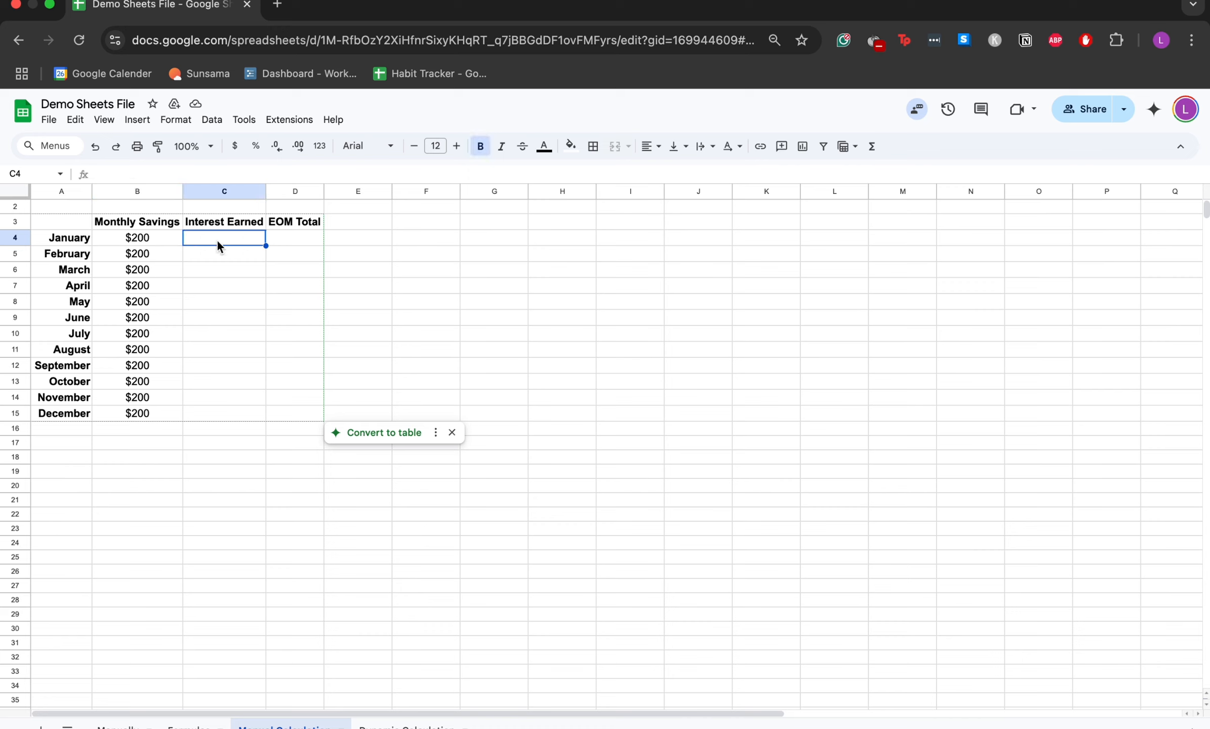
pyautogui.write('=')
pyautogui.click(137, 238)
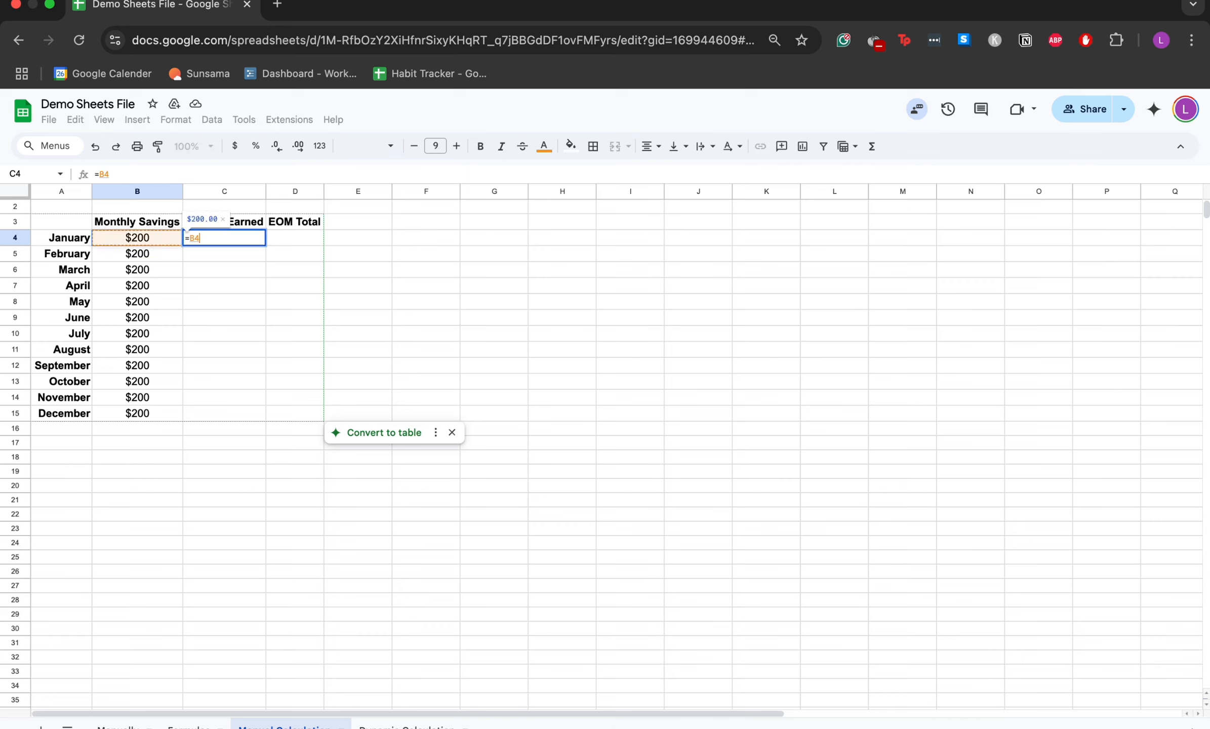
pyautogui.write('*')
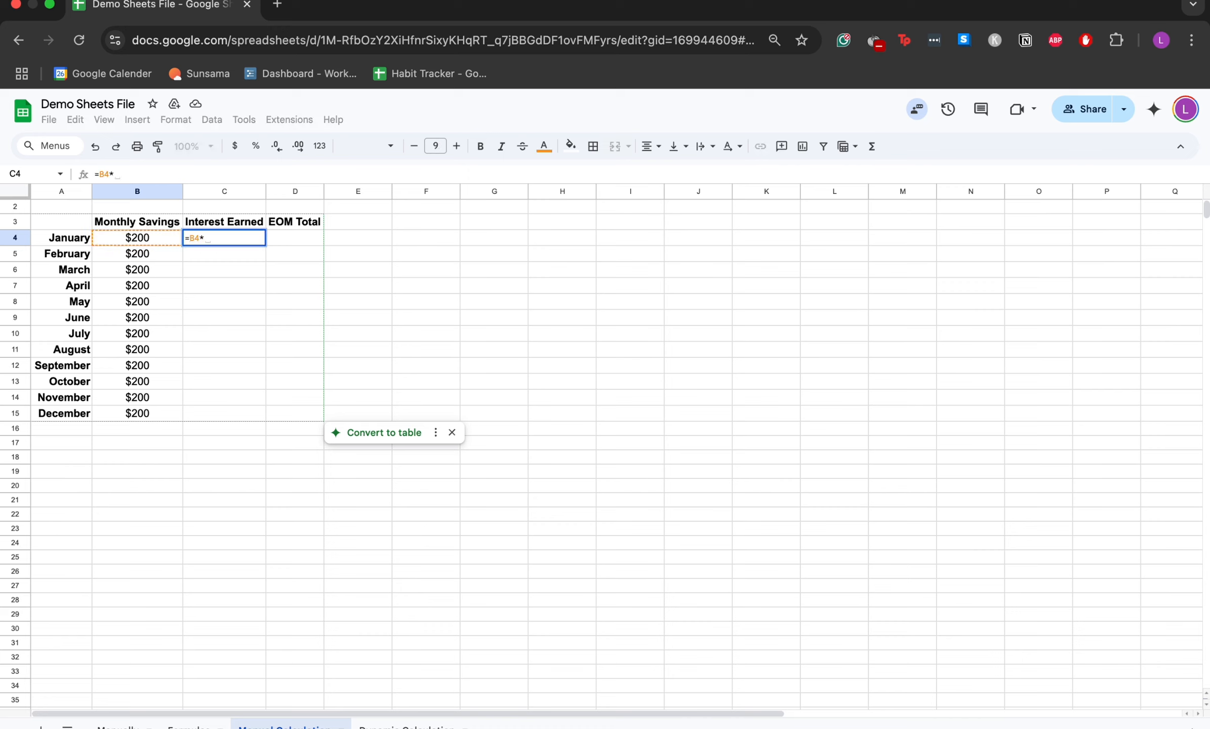
pyautogui.write('(.0')
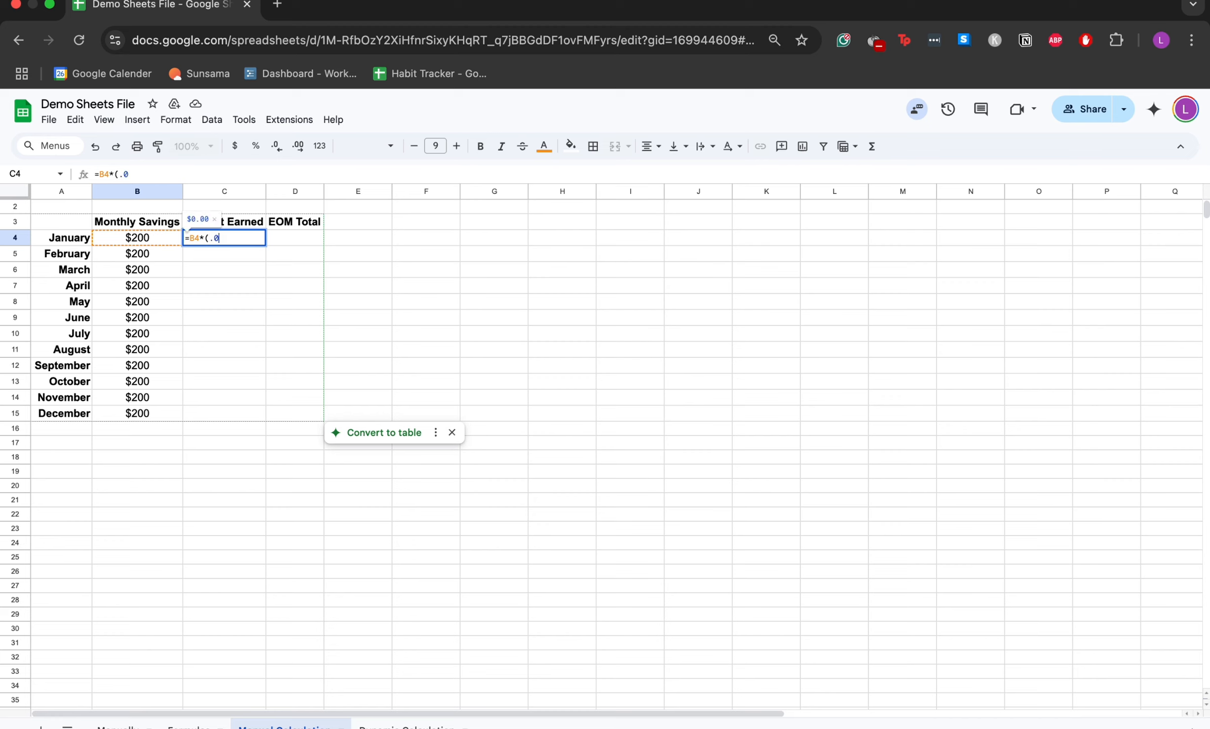
pyautogui.write('38/12')
pyautogui.press('Return')
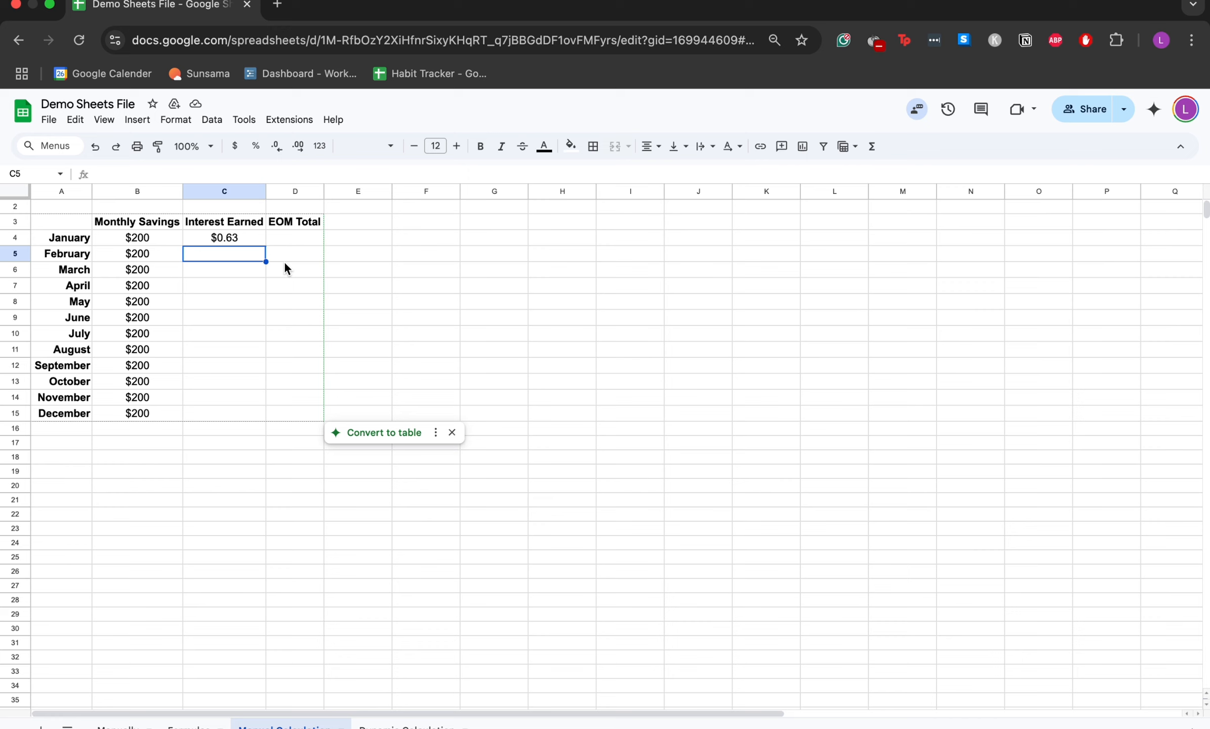
# Calculate January's EOM total in D4 by adding the monthly savings and interest with =B4+C4.
pyautogui.click(282, 241)
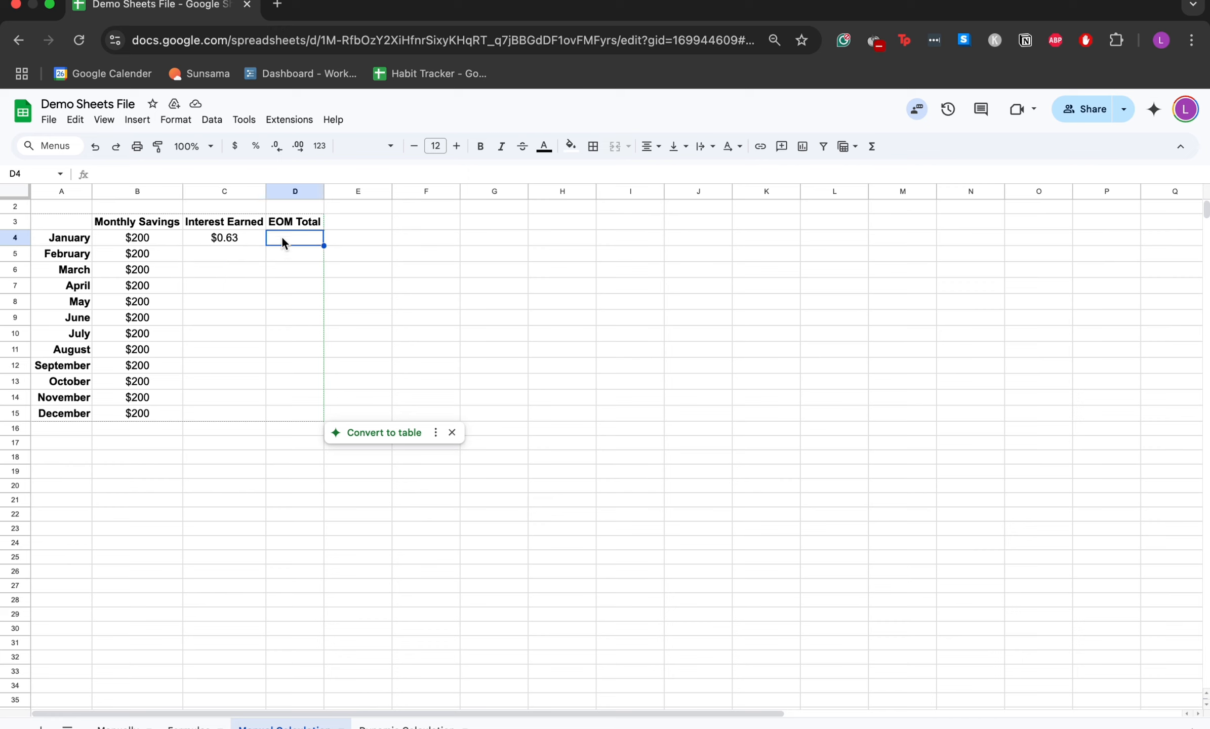
pyautogui.write('=')
pyautogui.press('Left')
pyautogui.press('Left')
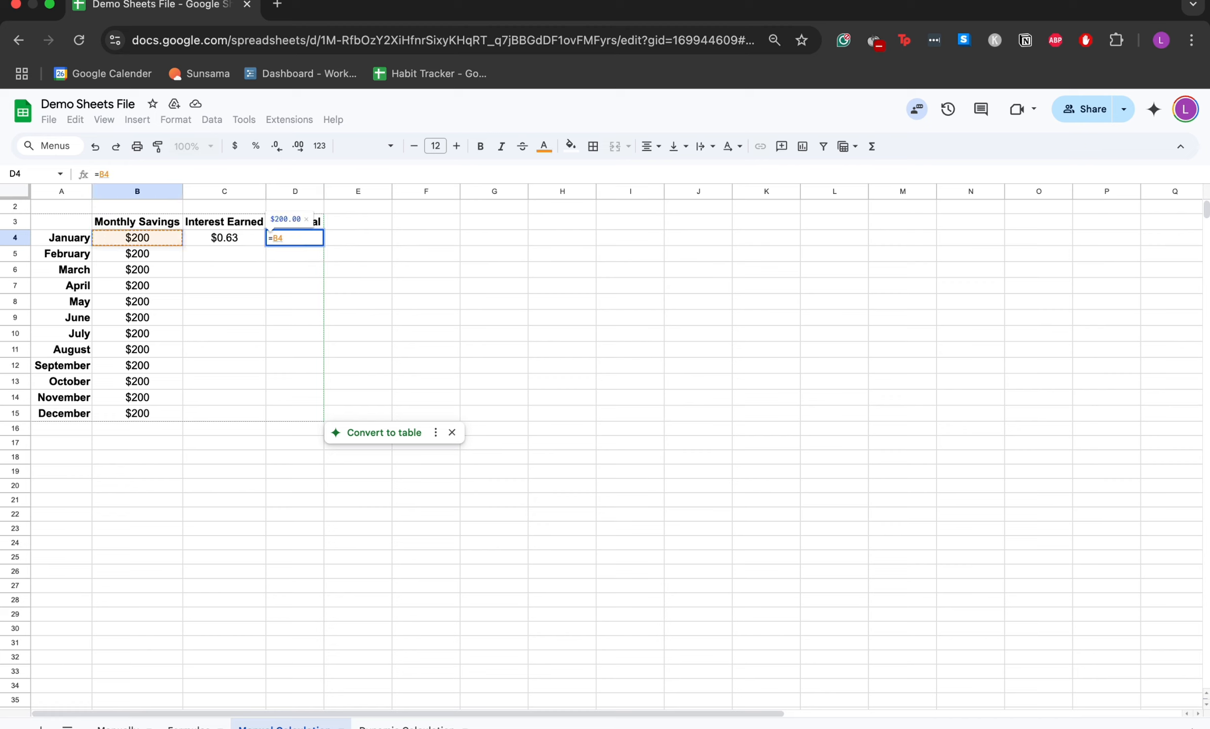
pyautogui.write('+')
pyautogui.press('Left')
pyautogui.press('Return')
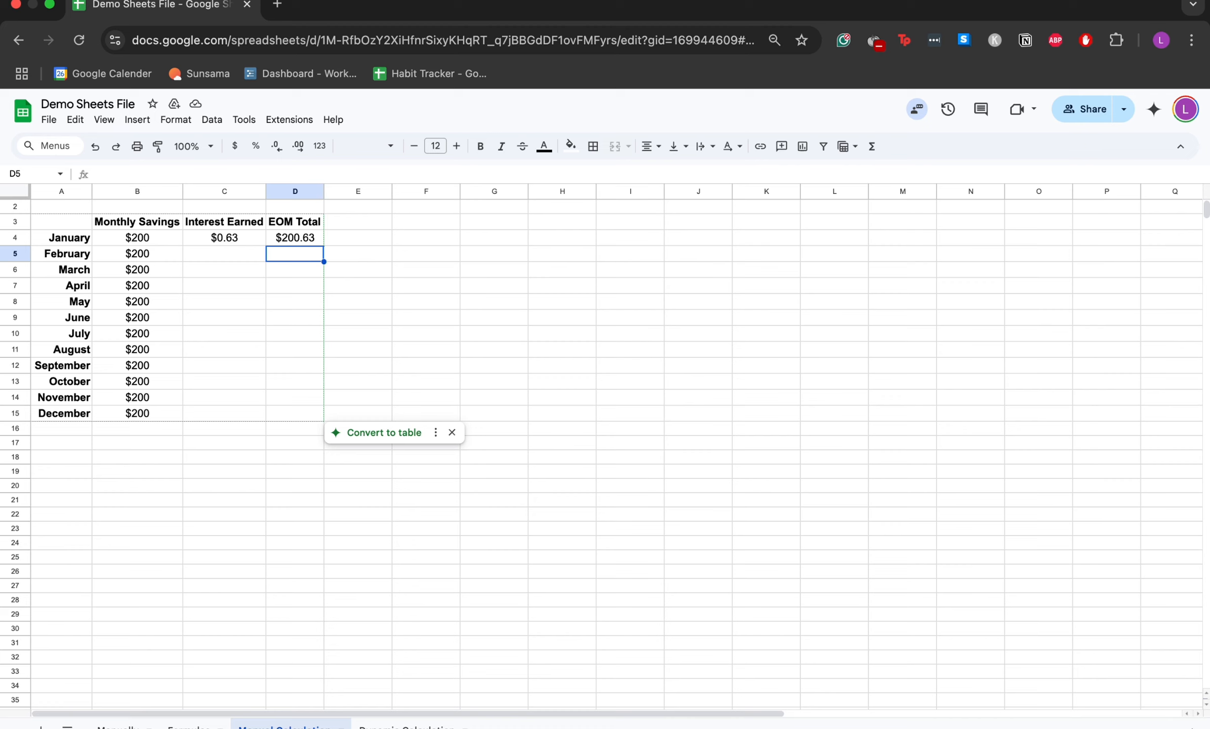
# Calculate February's interest earned in C5 with the formula =(D4+B5)*(.038/12).
pyautogui.press('Left')
pyautogui.write('=')
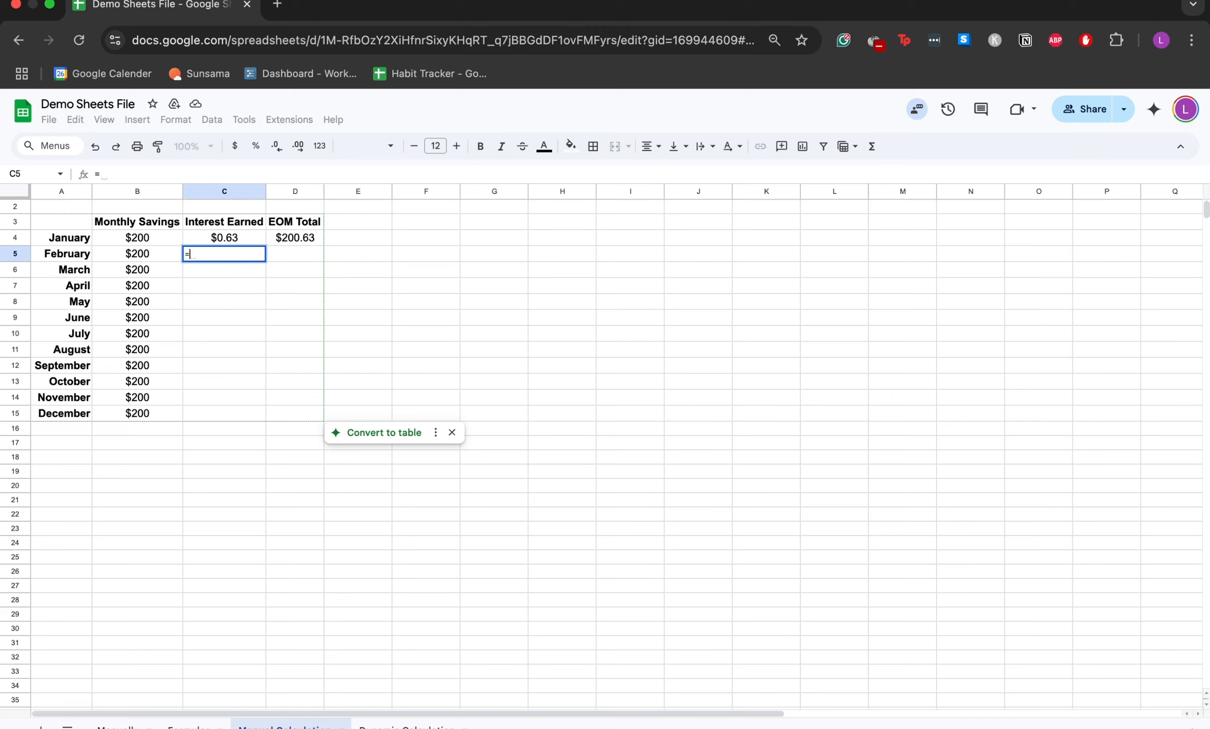
pyautogui.click(292, 242)
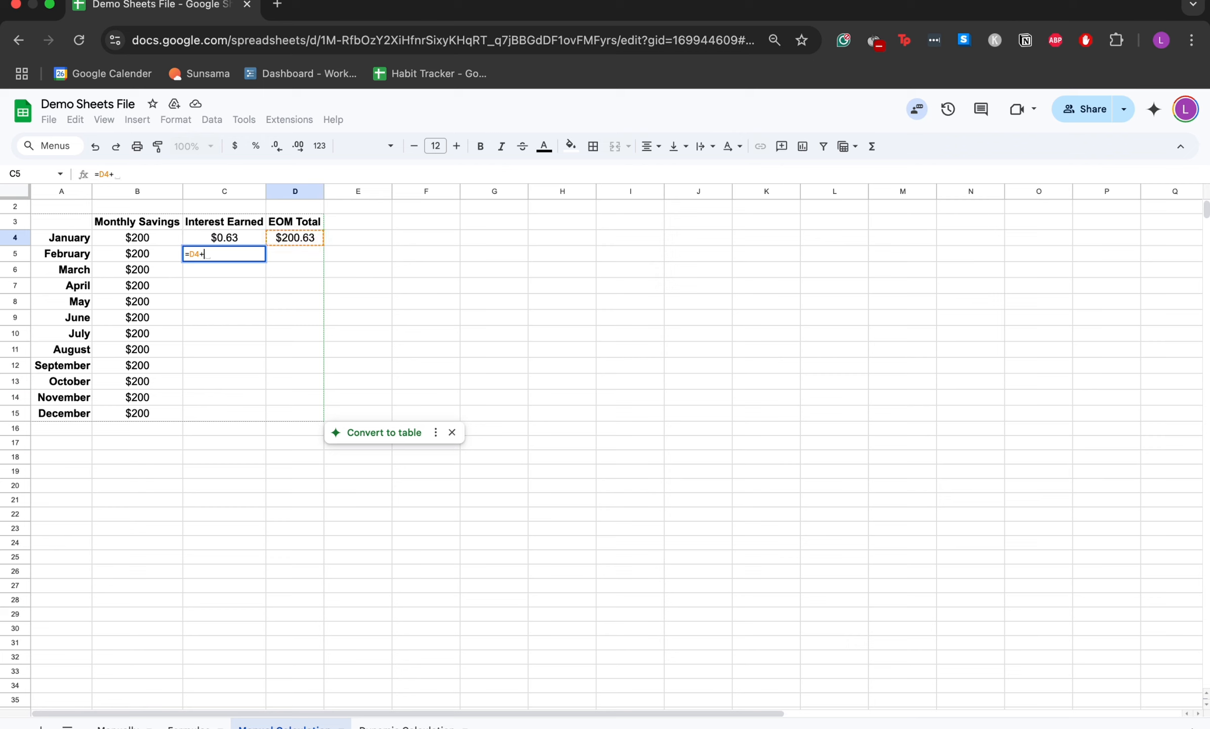
pyautogui.write('+')
pyautogui.click(137, 257)
pyautogui.click(99, 174)
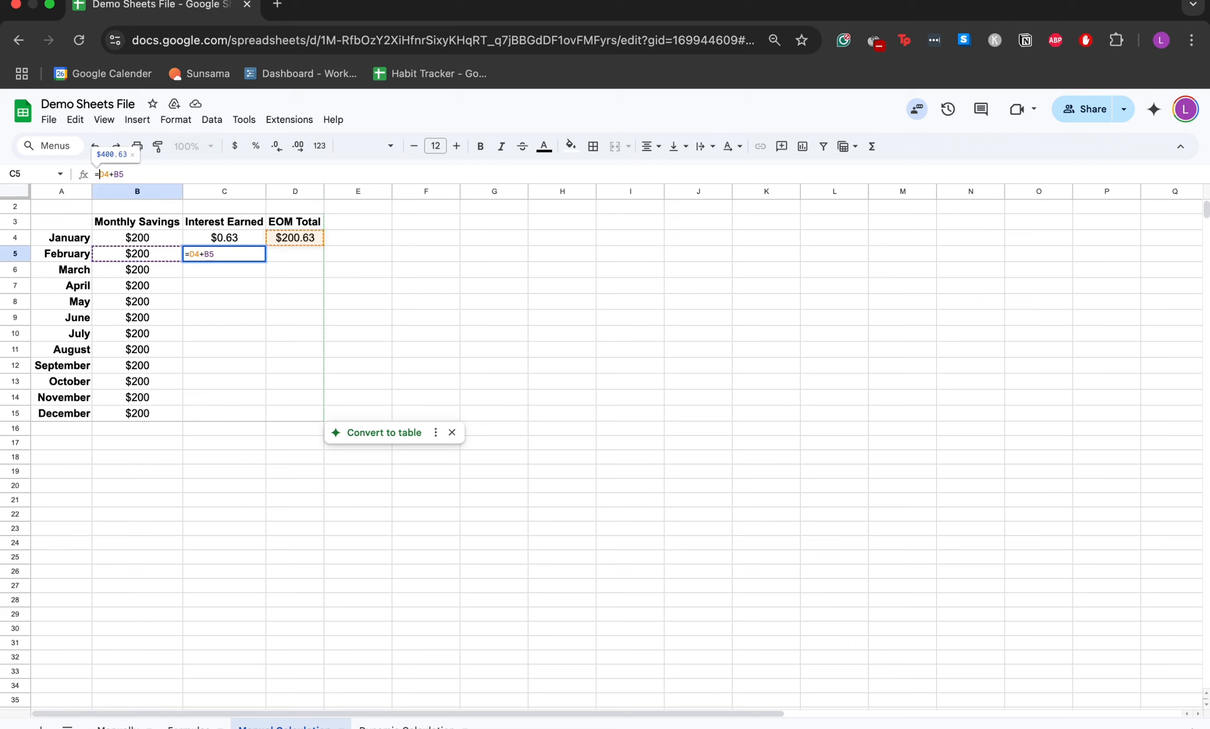
pyautogui.write('(')
pyautogui.click(157, 176)
pyautogui.write(')')
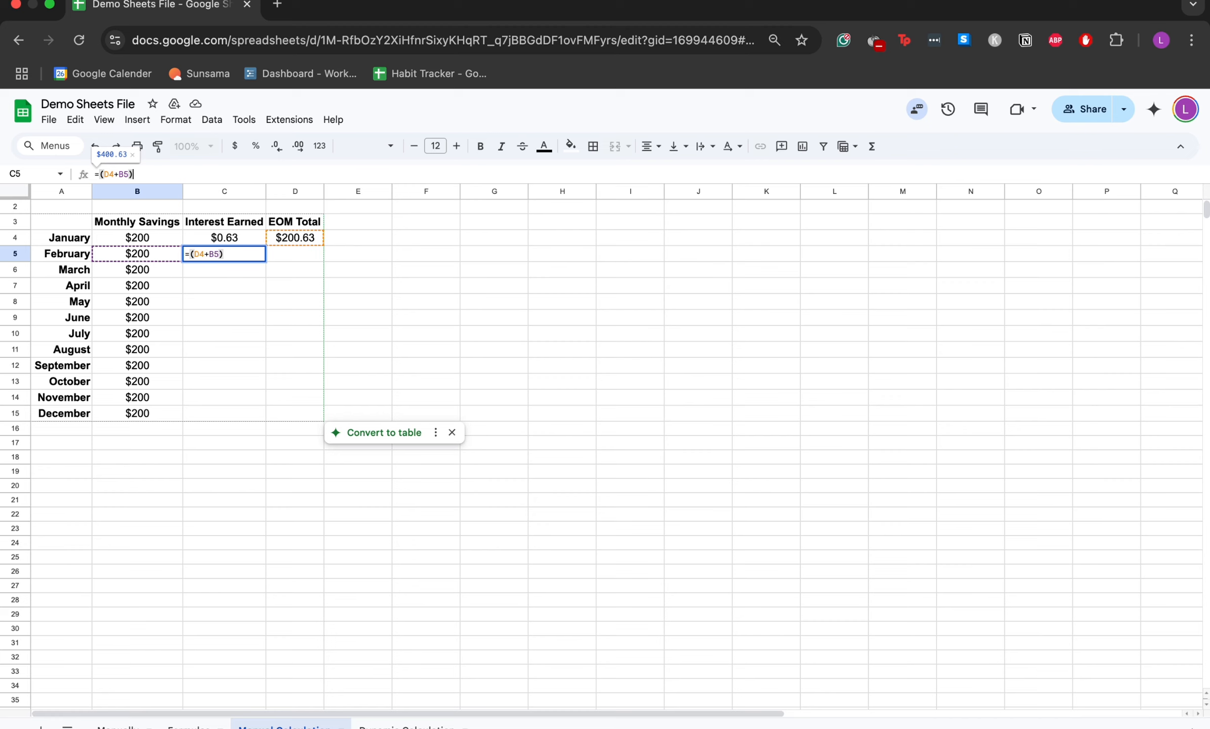
pyautogui.write('*(.')
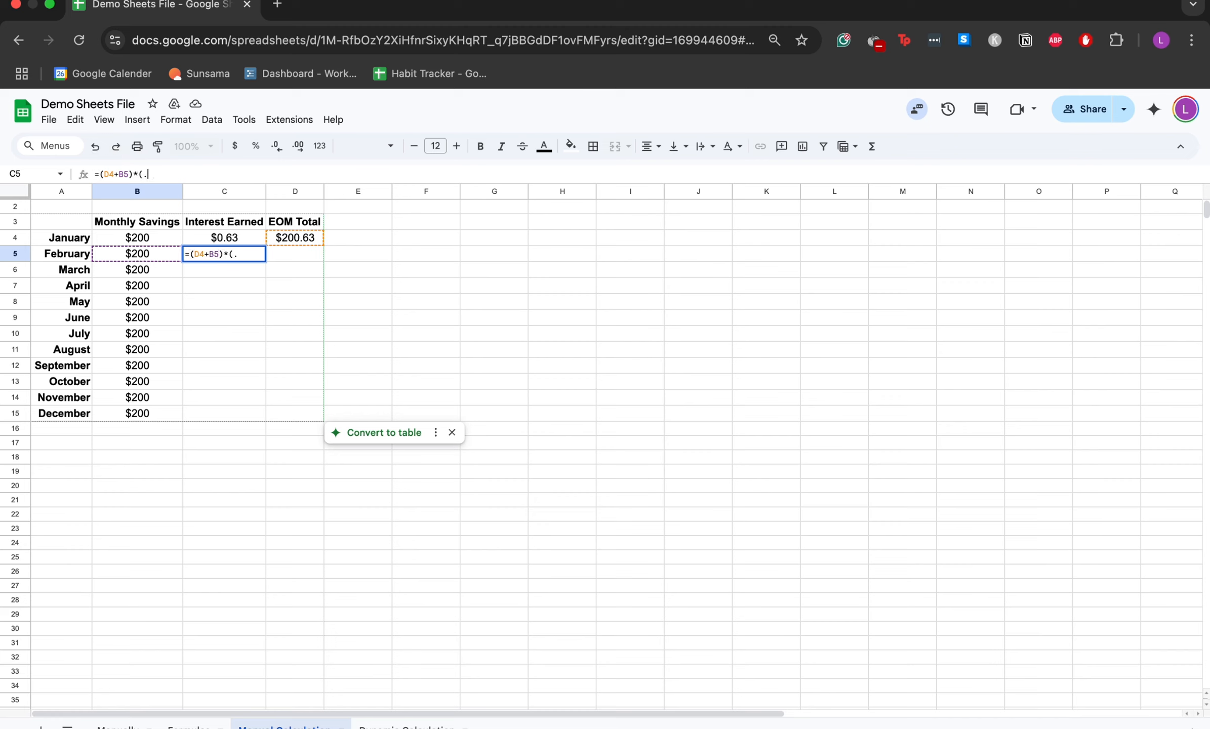
pyautogui.write('038/12)')
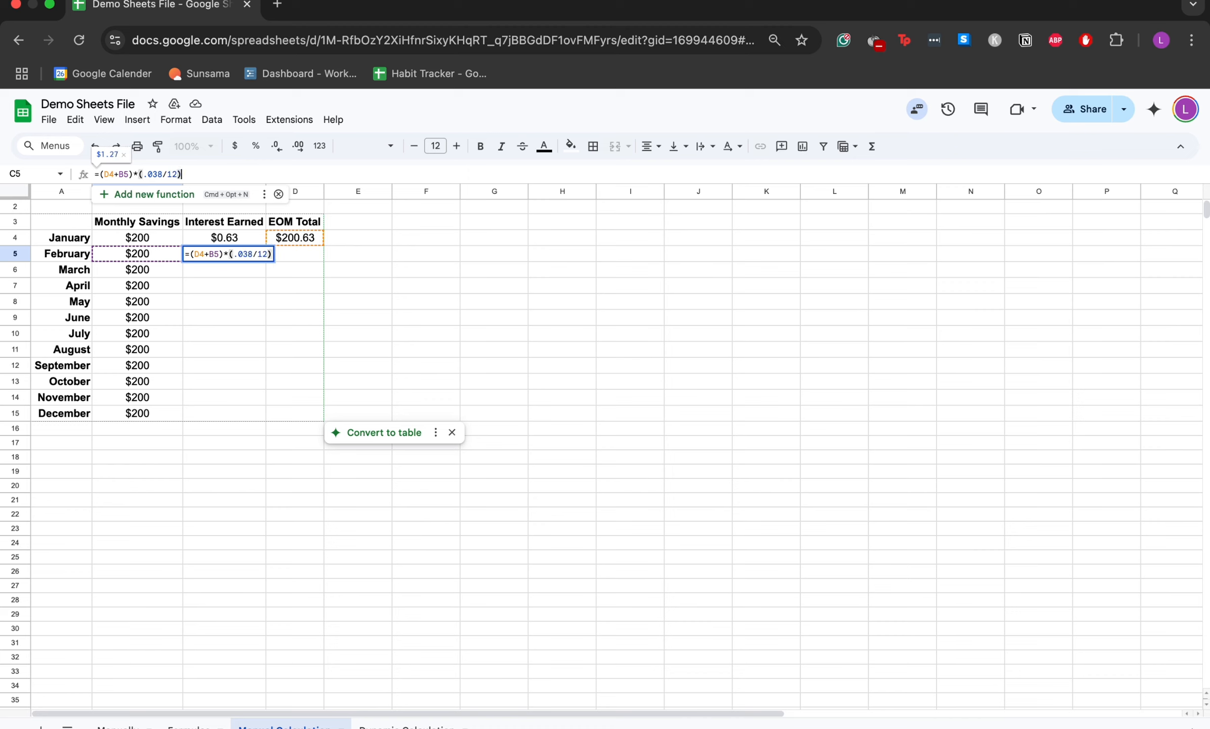
pyautogui.press('Return')
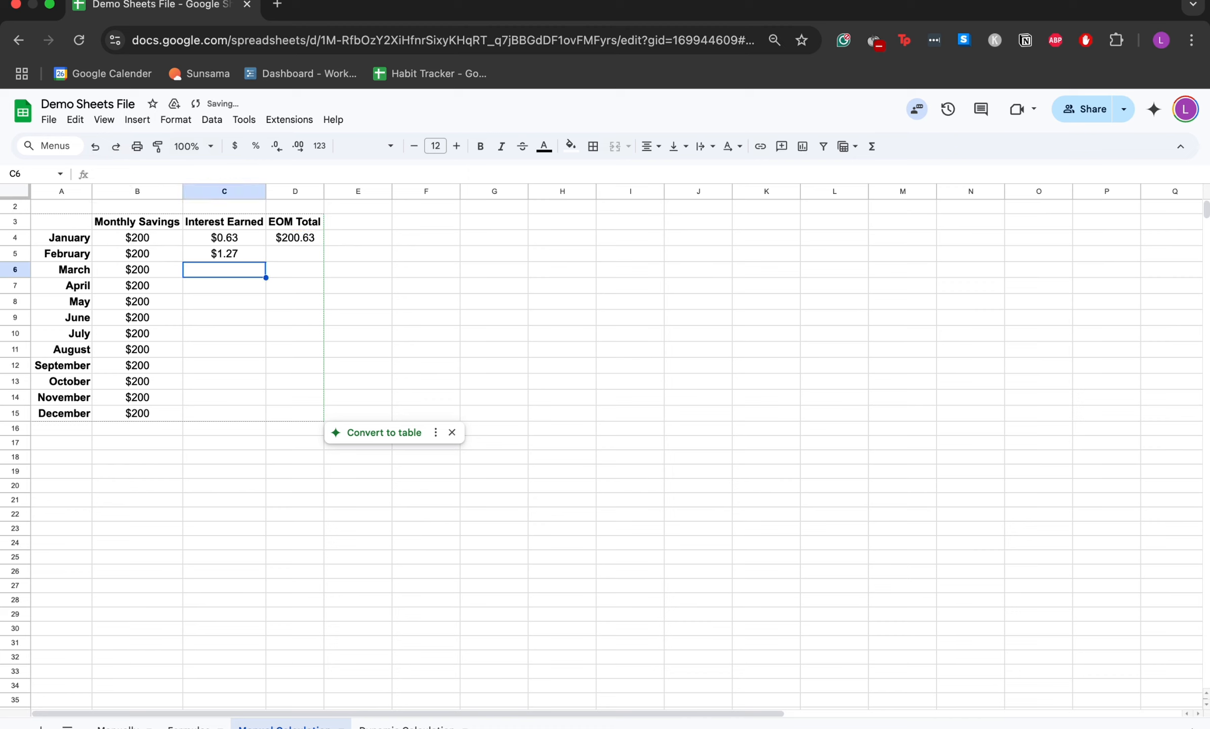
# Calculate February's EOM total in D5 with the formula =D4+B5+C5.
pyautogui.click(225, 254)
pyautogui.click(294, 253)
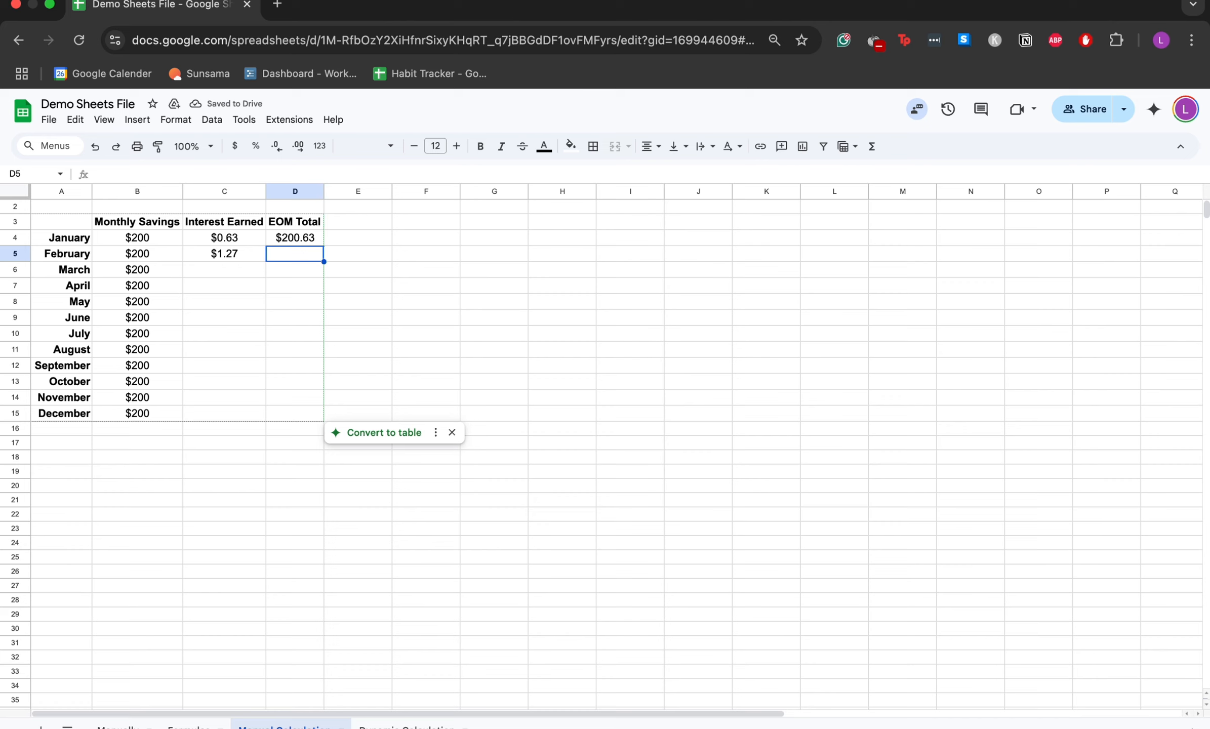
pyautogui.write('=')
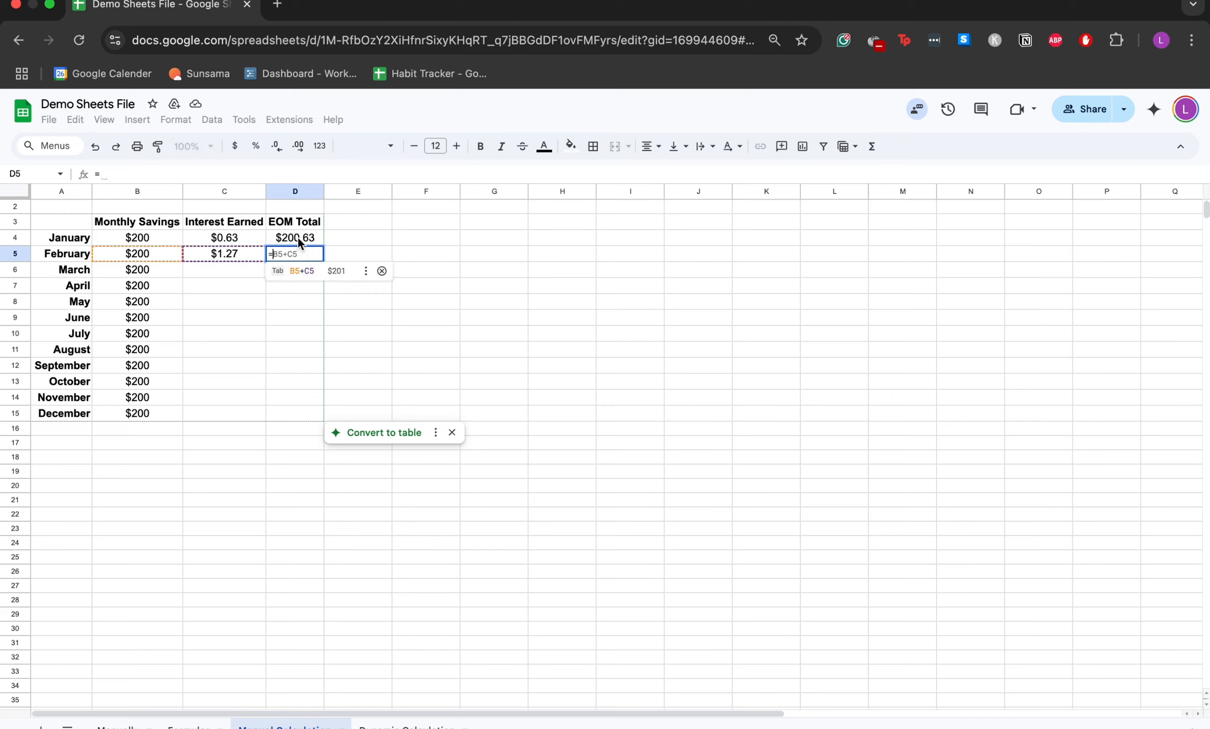
pyautogui.click(298, 239)
pyautogui.write('+')
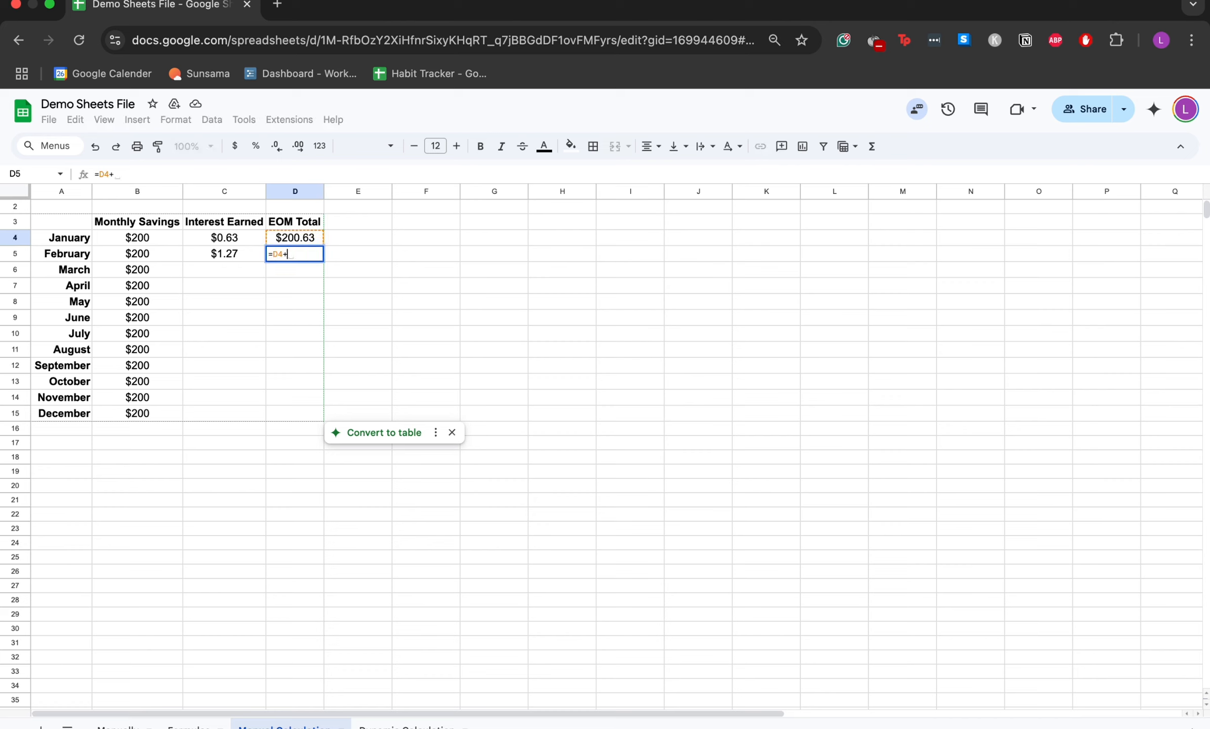
pyautogui.click(165, 251)
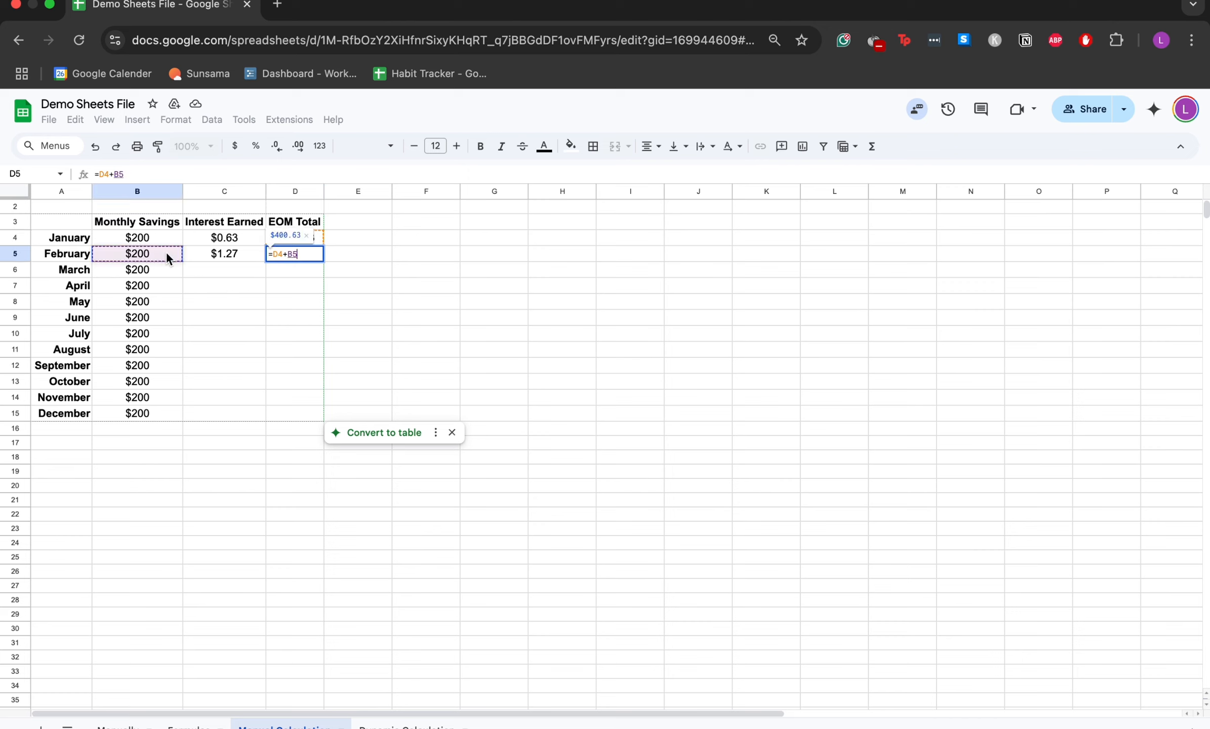
pyautogui.write('+')
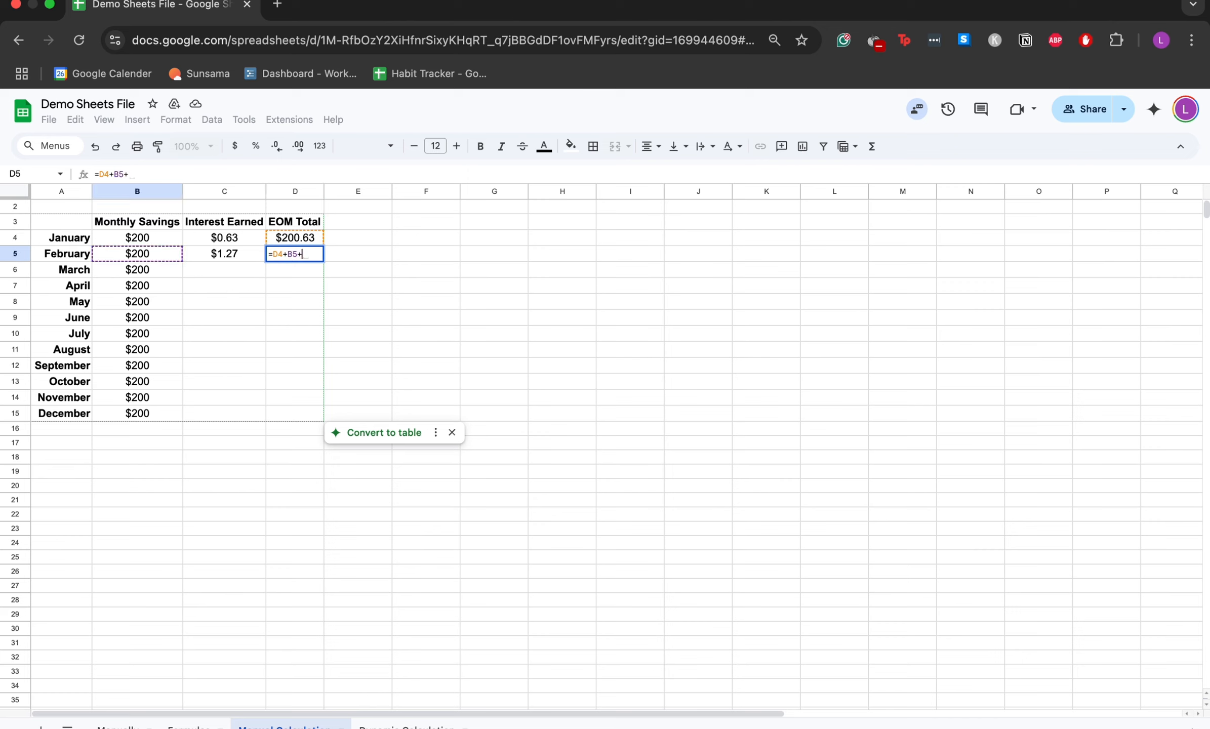
pyautogui.click(224, 251)
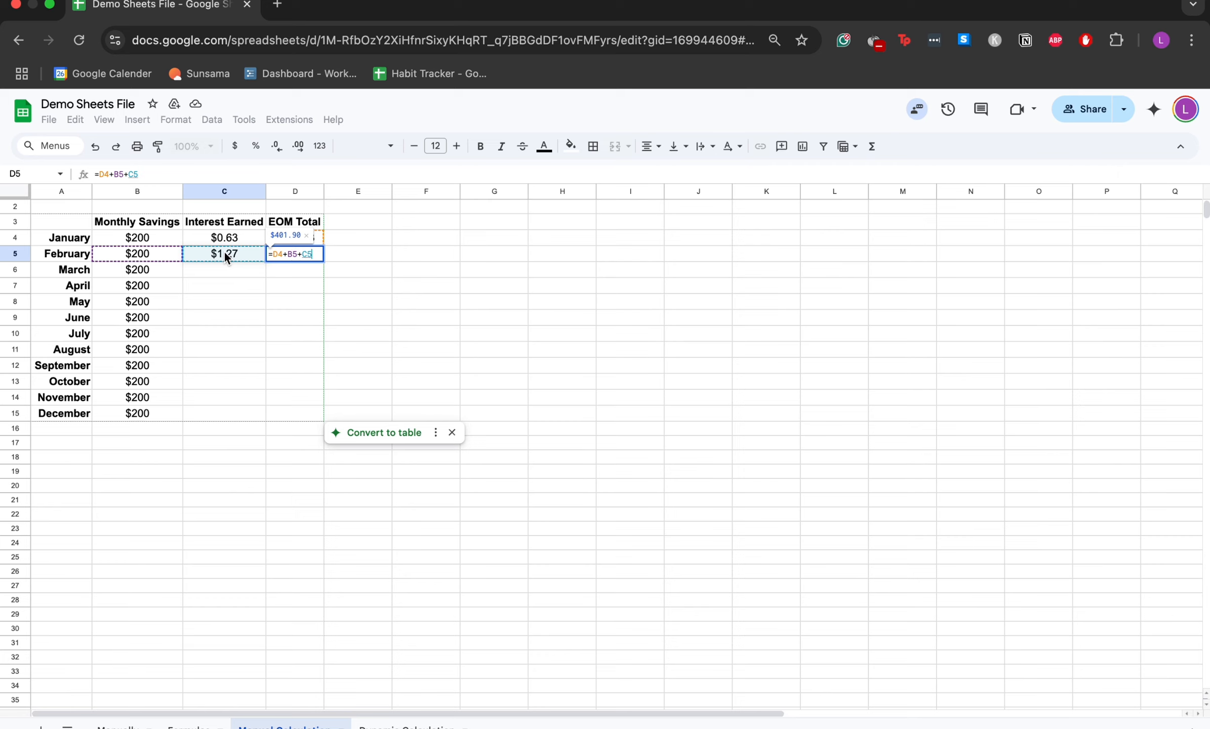
pyautogui.press('Return')
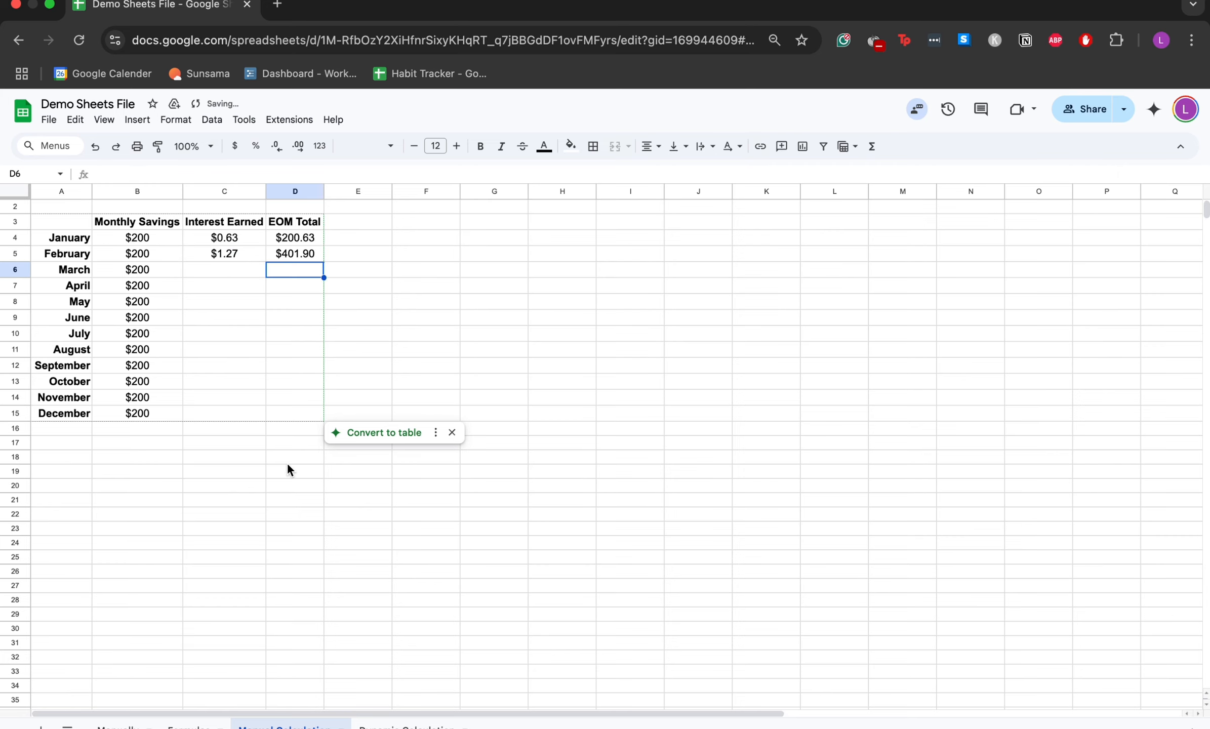
# Fill February's interest and EOM total formulas from C5:D5 down through December.
pyautogui.scroll(-1, 251, 428)
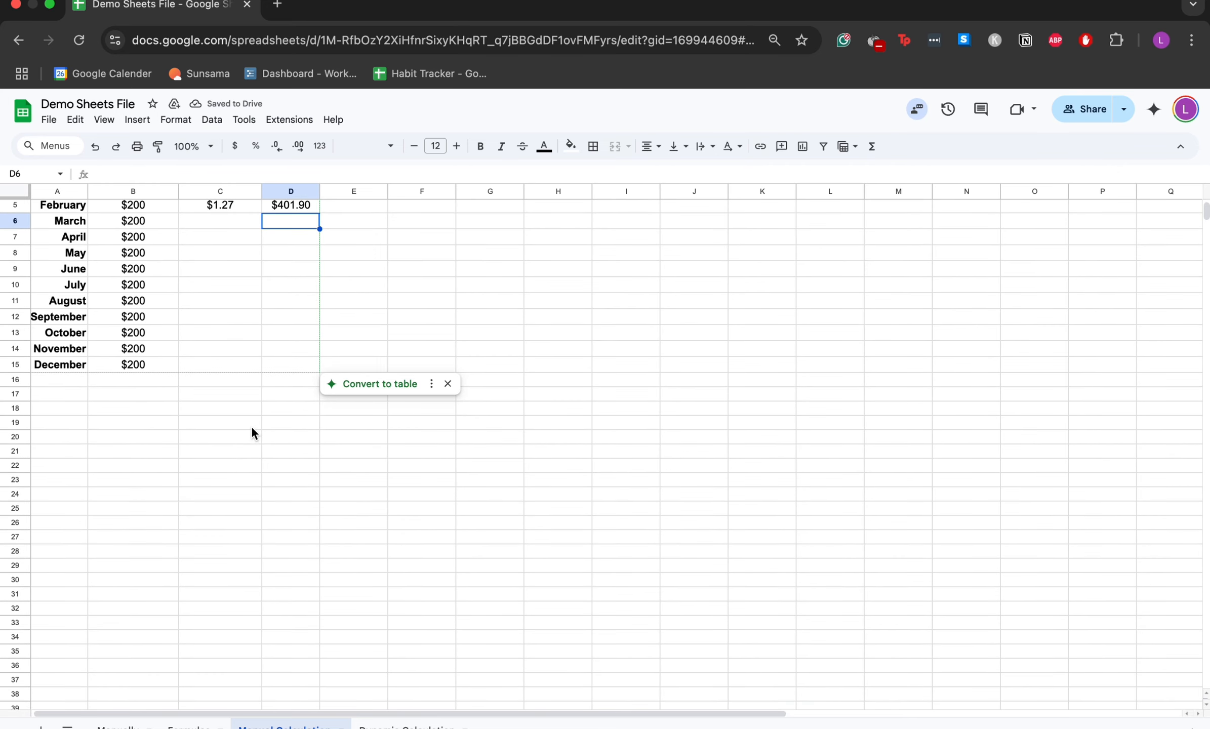
pyautogui.scroll(2, 252, 427)
pyautogui.moveTo(224, 268); pyautogui.dragTo(310, 269)
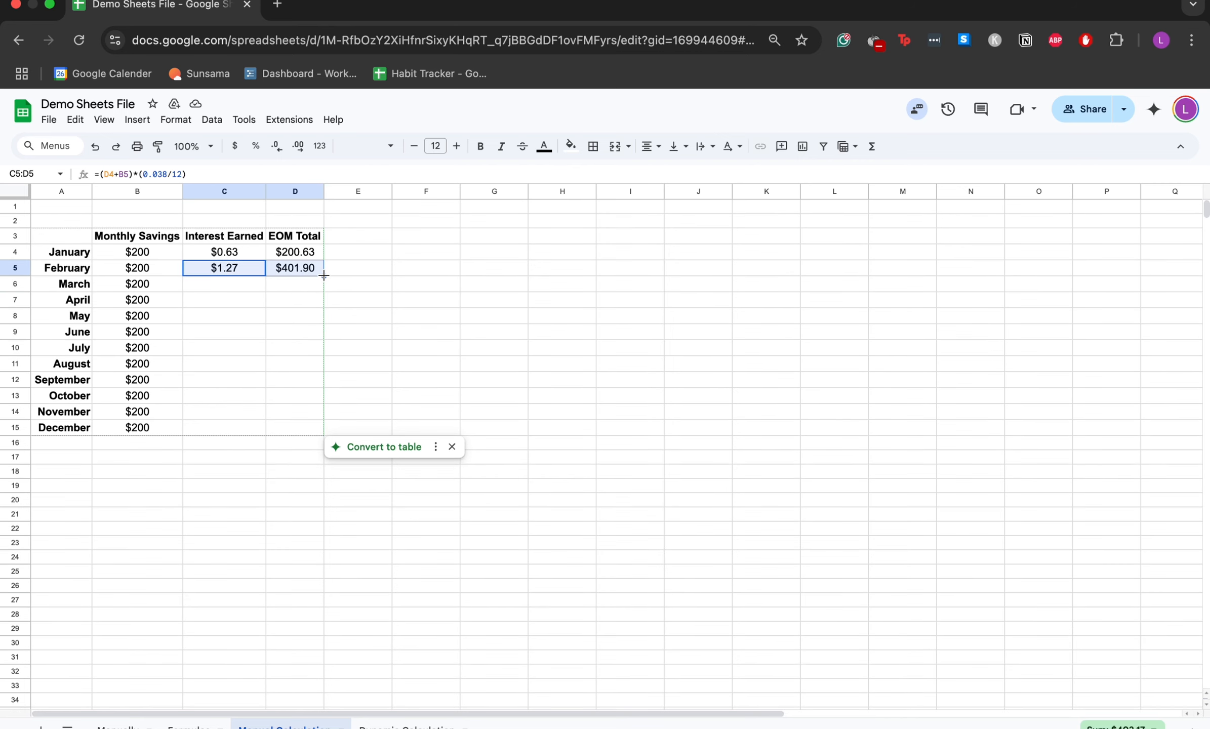
pyautogui.doubleClick(324, 275)
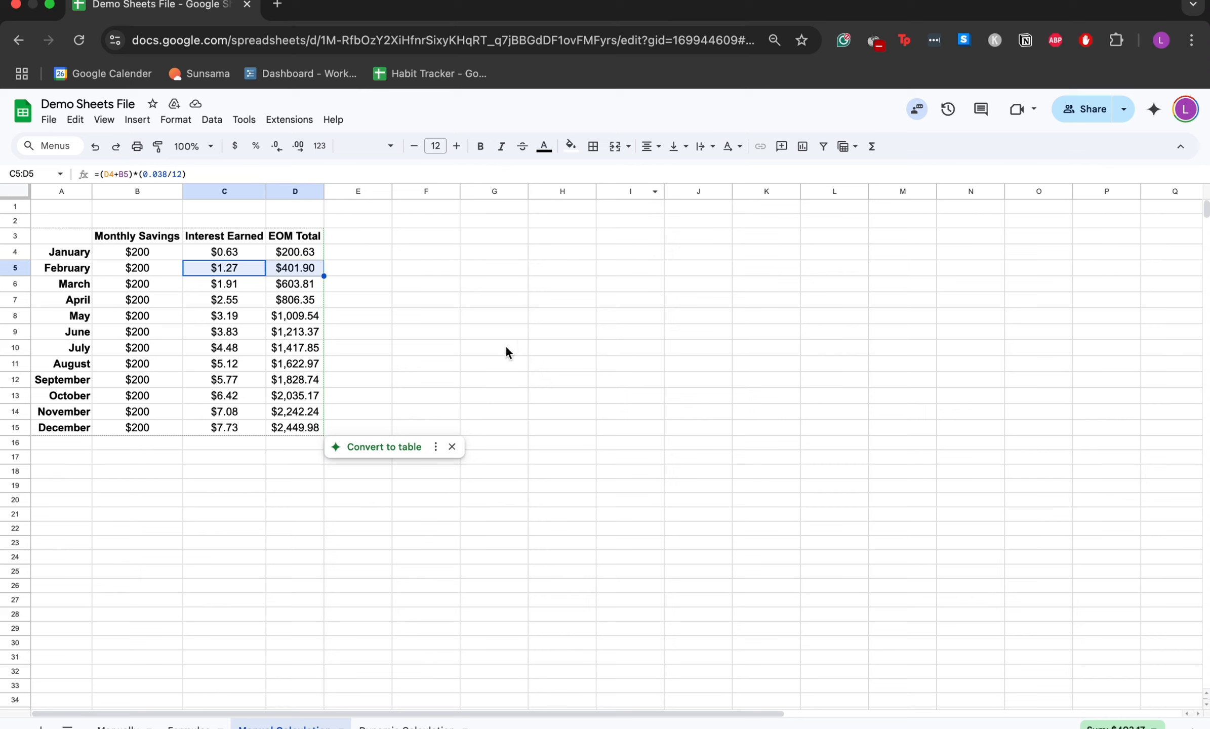
pyautogui.click(481, 379)
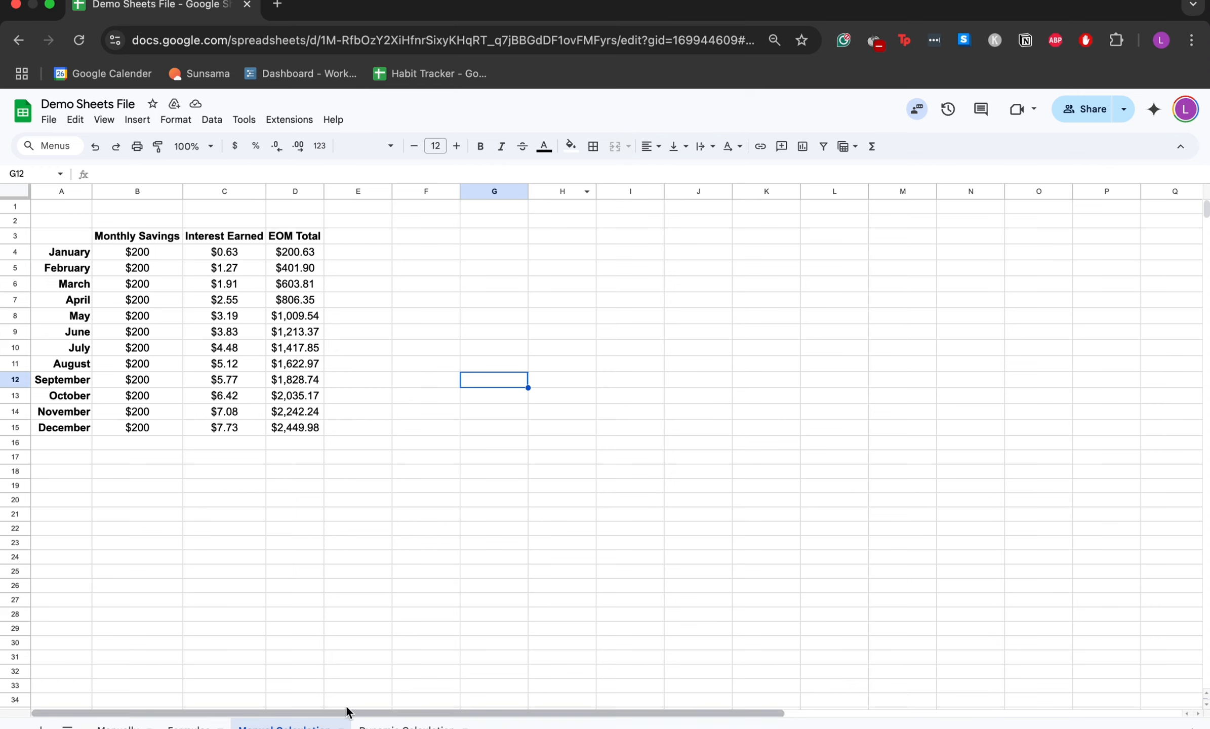
# On the Dynamic Calculation sheet, enter a monthly saving goal of 200 in C2 and an APY interest rate of 3.8% in C3.
pyautogui.click(359, 658)
pyautogui.click(390, 725)
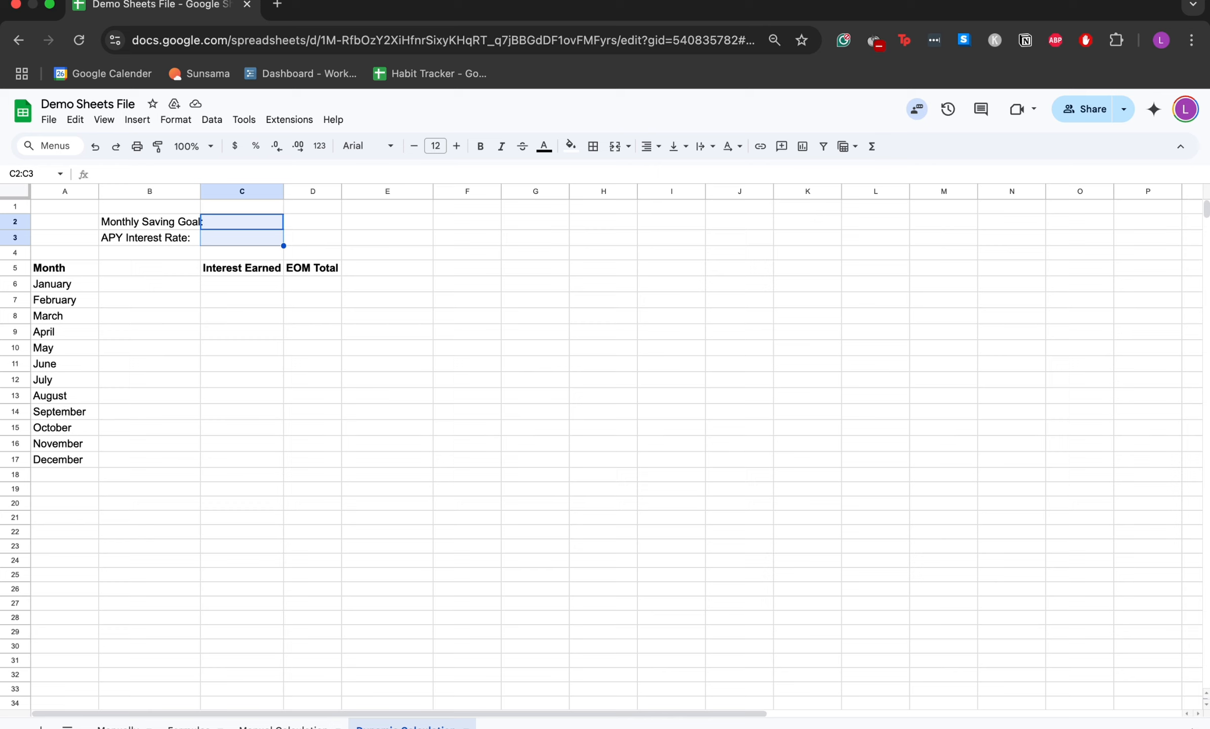
pyautogui.click(236, 223)
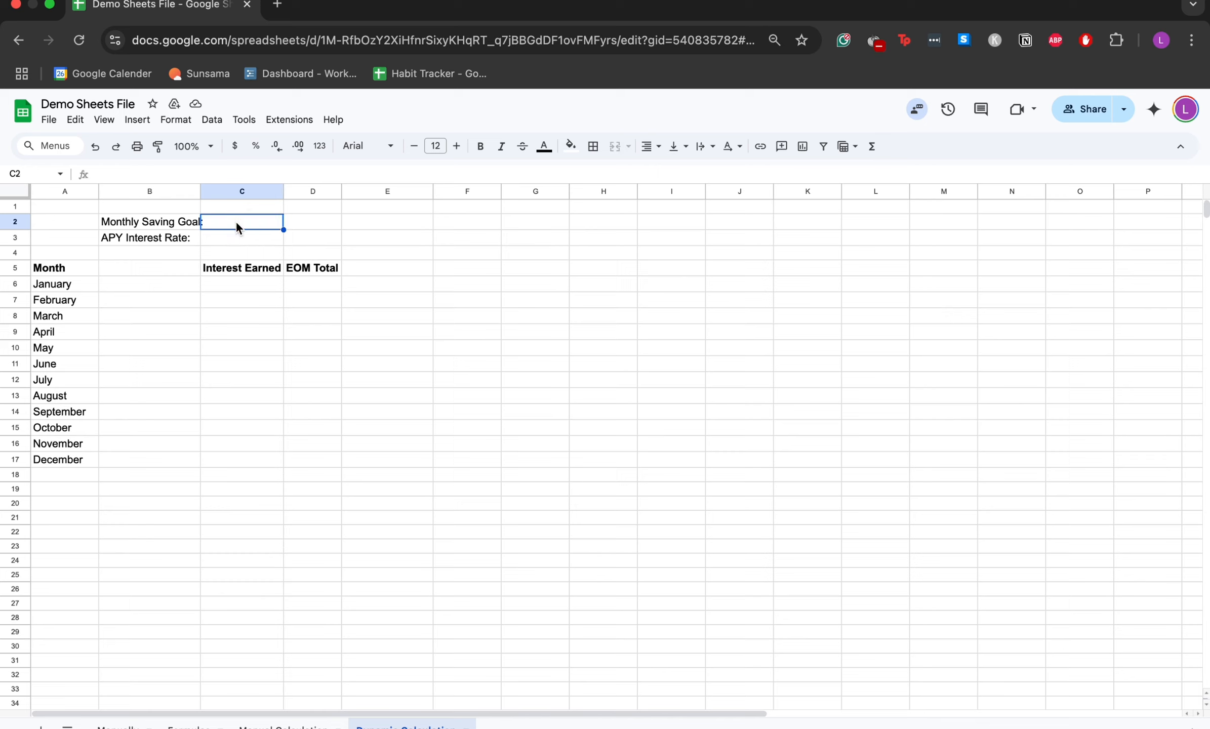
pyautogui.write('200')
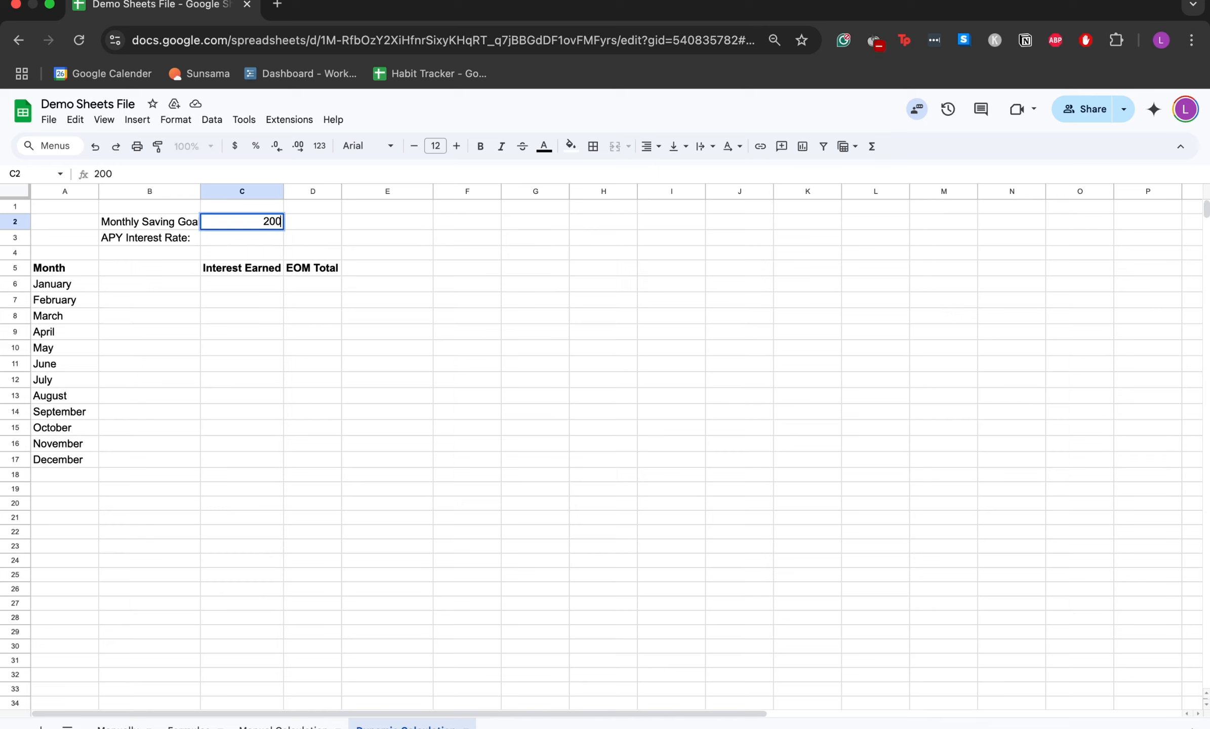
pyautogui.press('Return')
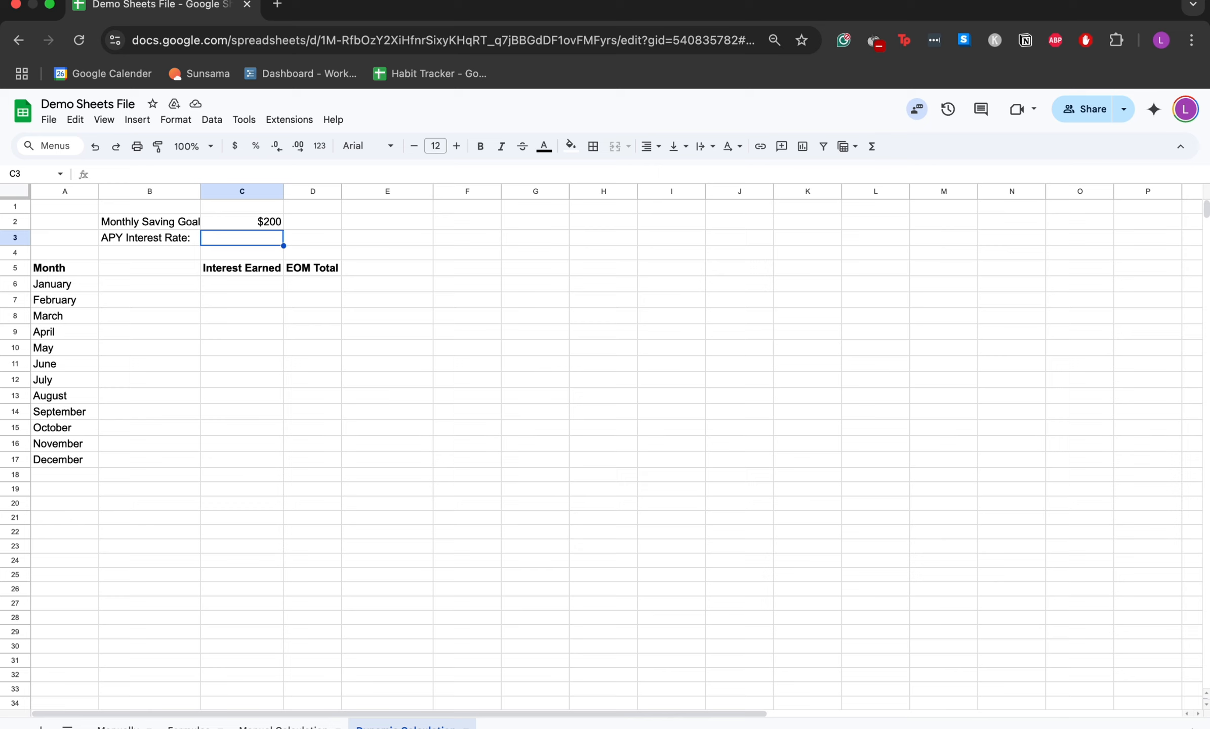
pyautogui.write('3.8')
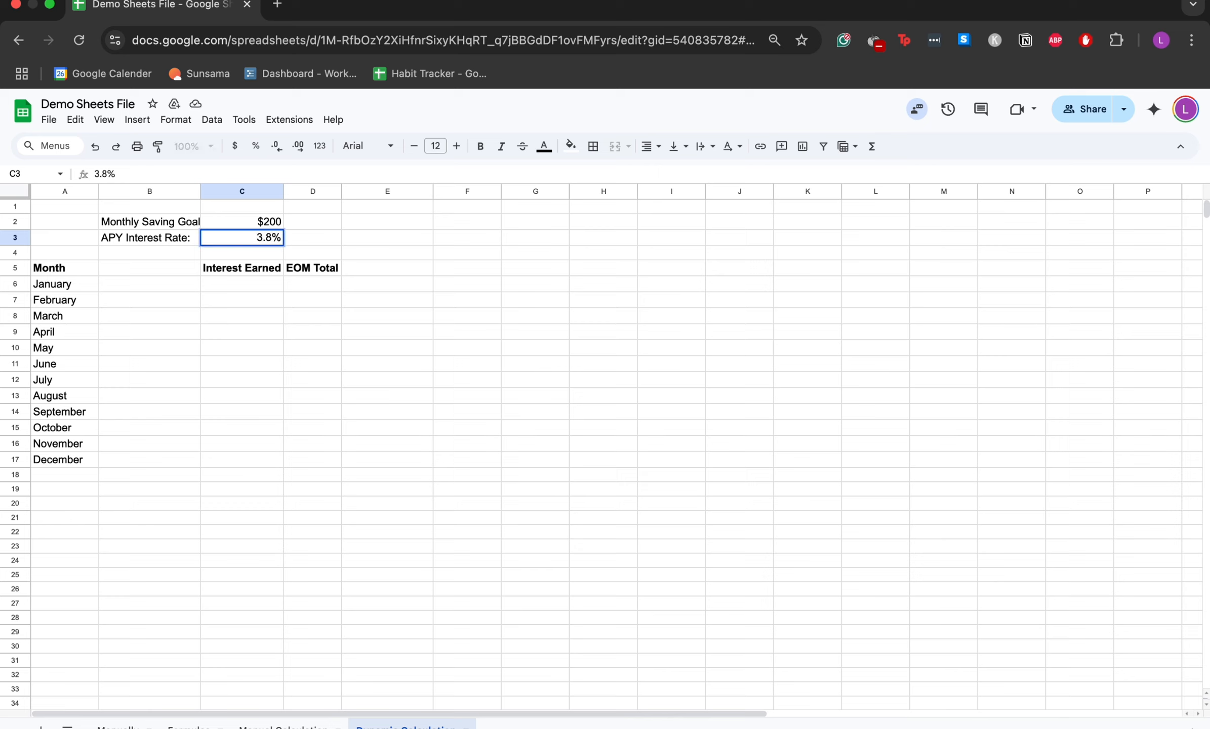
pyautogui.press('Return')
# Calculate January's interest earned in C6 from the saving goal and APY rate with =C2*(C3/12).
pyautogui.click(210, 286)
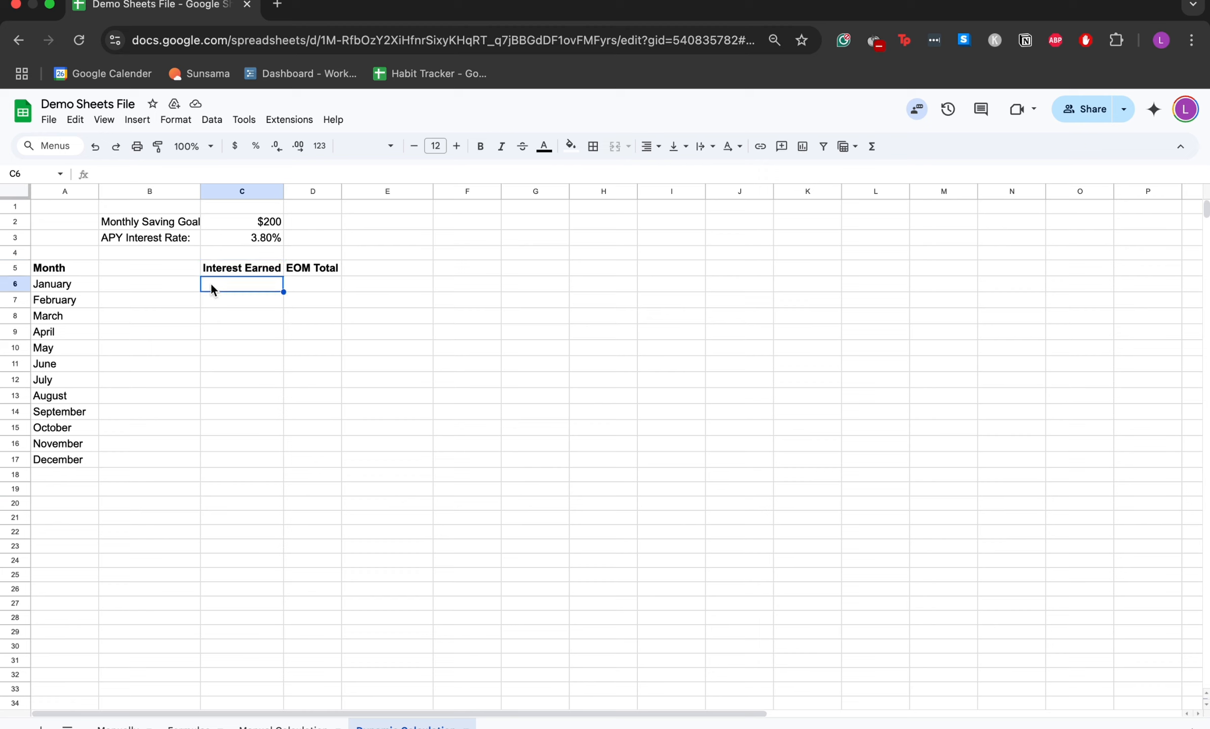
pyautogui.write('=')
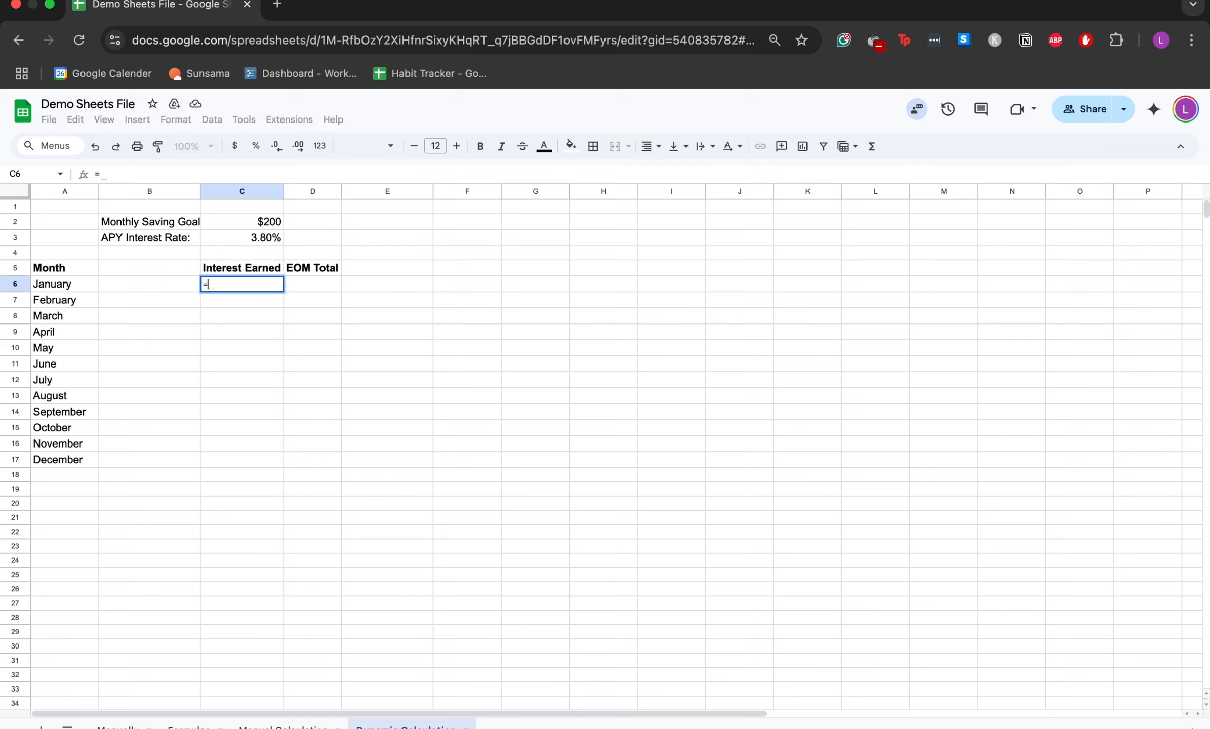
pyautogui.click(244, 224)
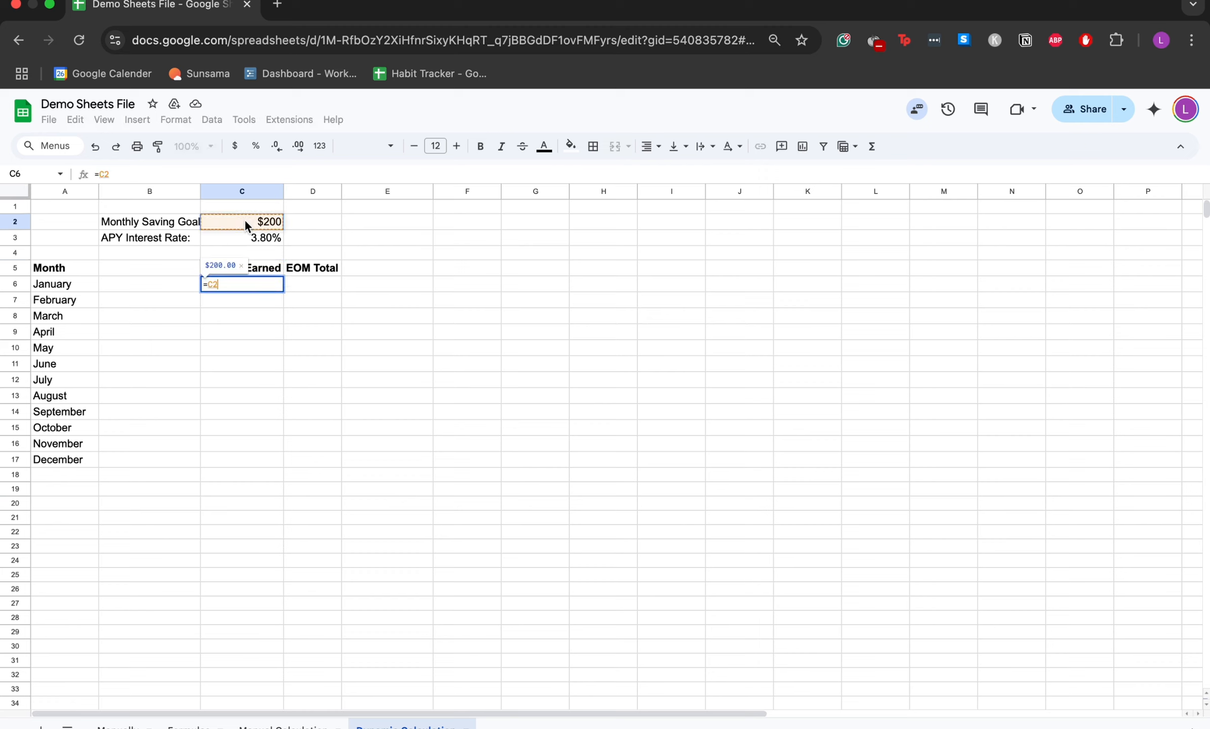
pyautogui.write('*')
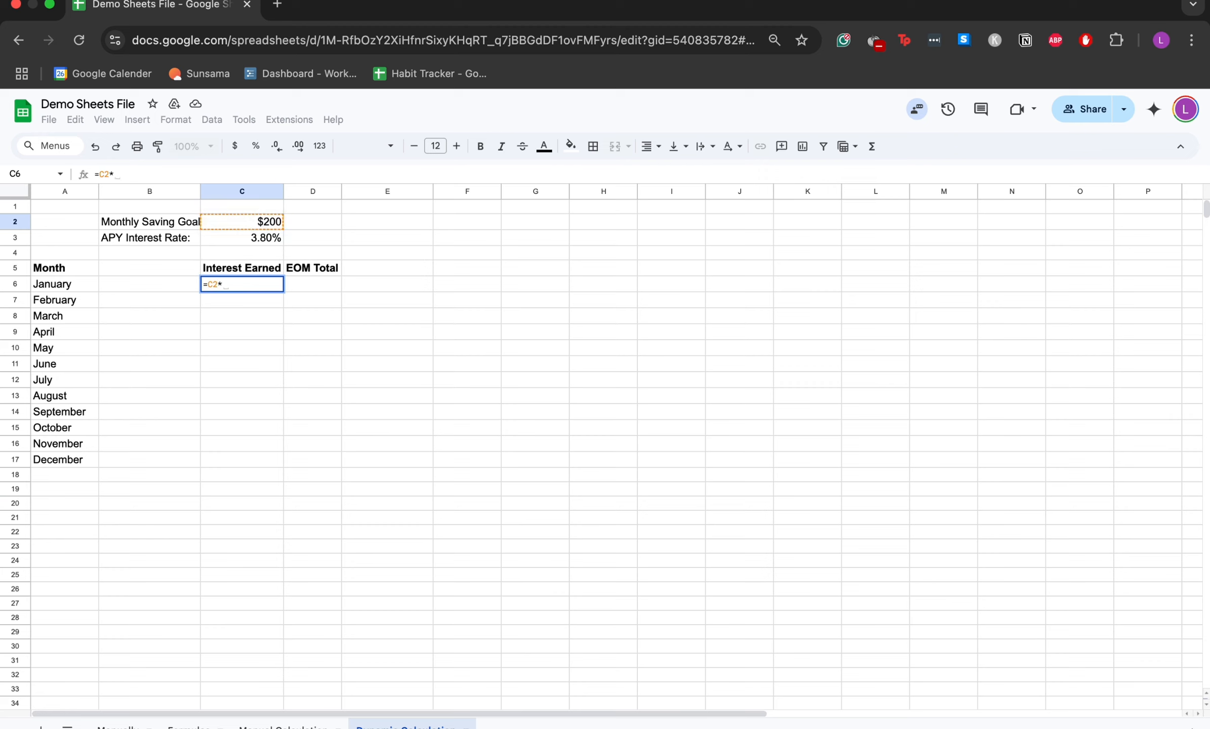
pyautogui.write('(')
pyautogui.click(268, 242)
pyautogui.write('/')
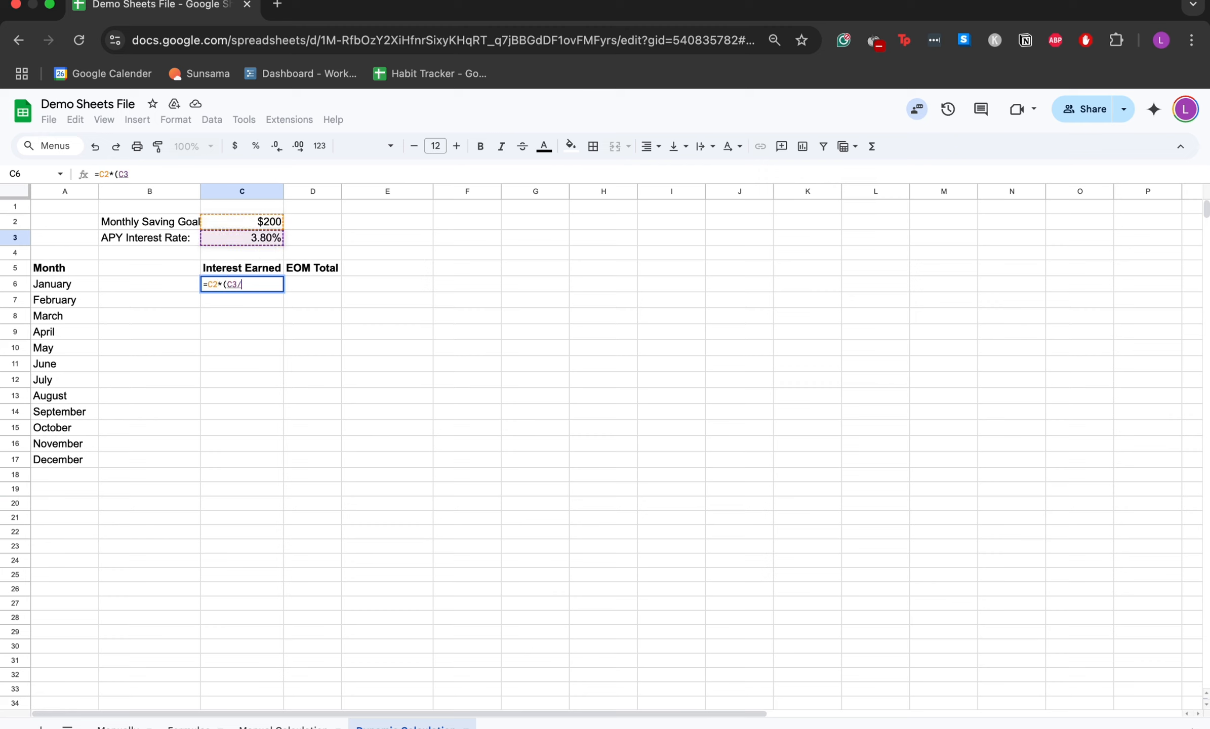
pyautogui.write('12)')
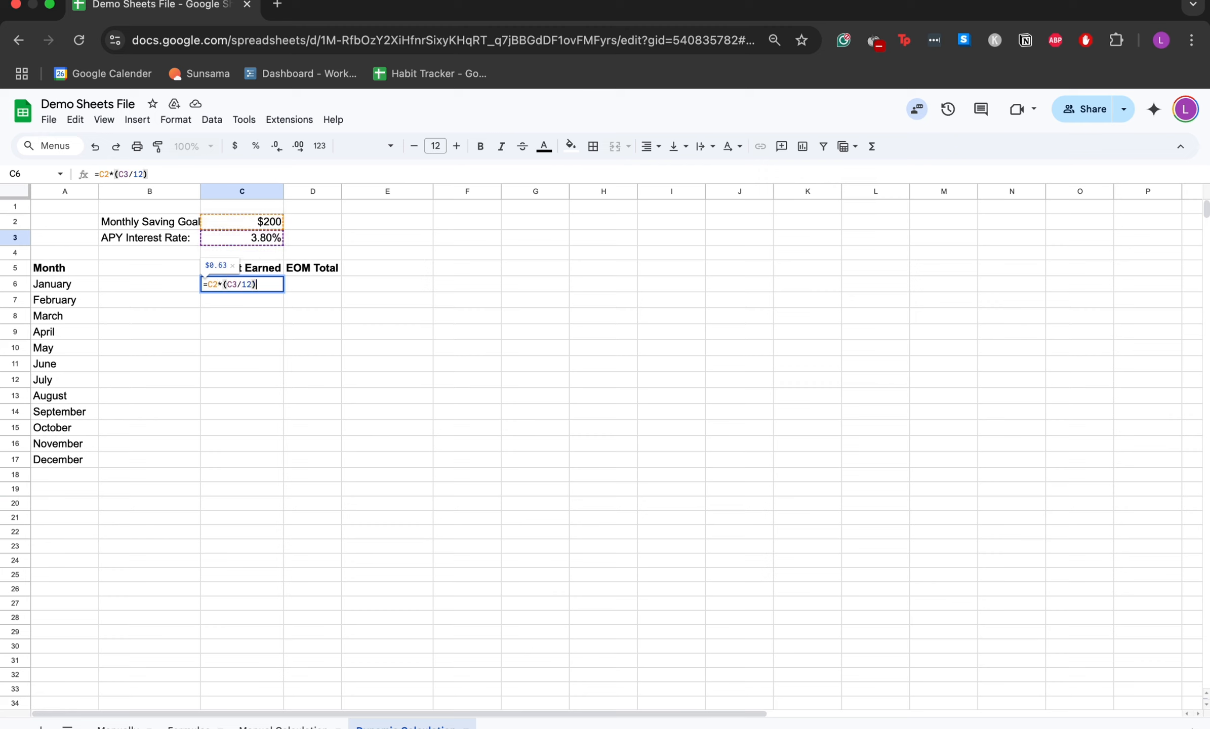
pyautogui.press('Return')
pyautogui.press('Up')
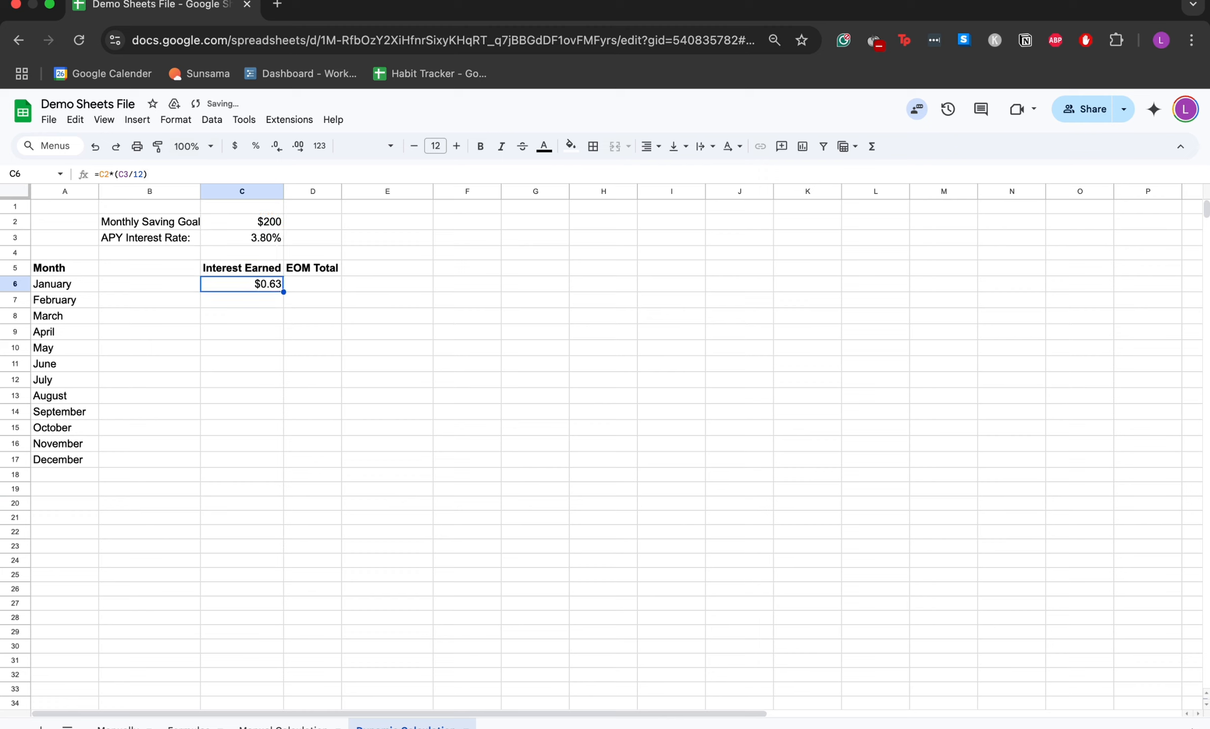
# Calculate January's EOM total in D6 by adding the saving goal and interest with =C2+C6.
pyautogui.click(311, 287)
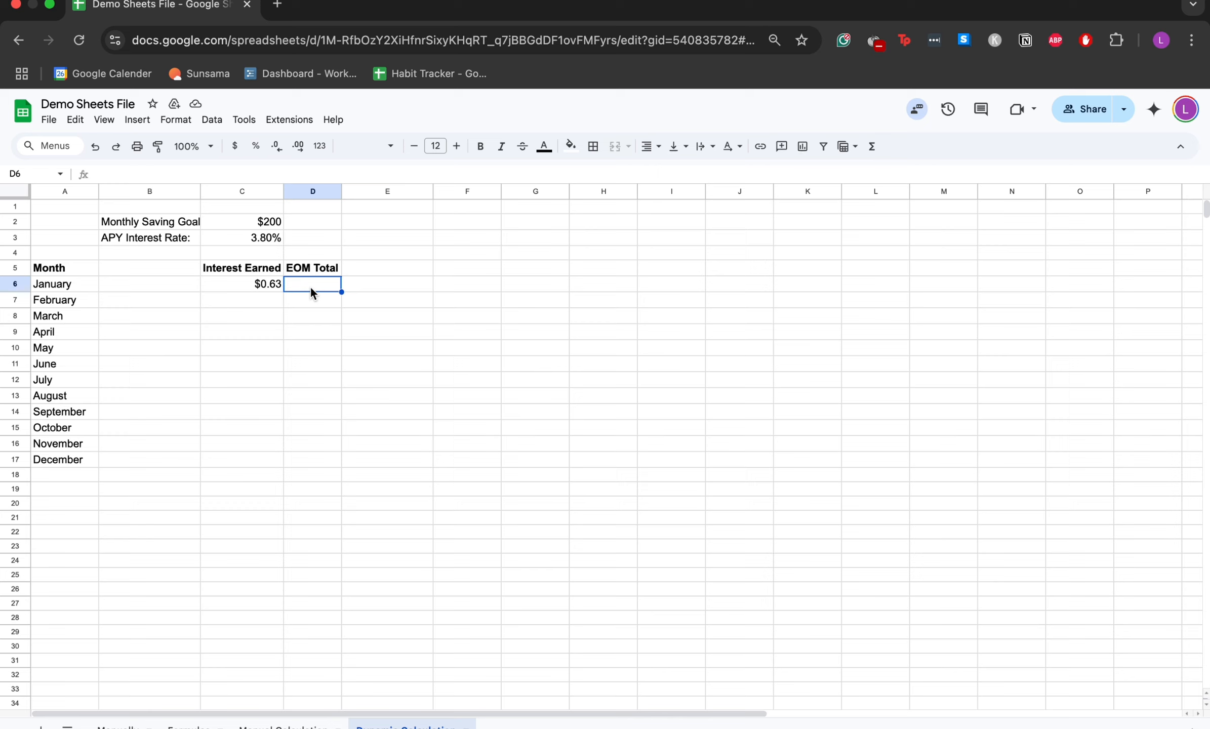
pyautogui.write('=')
pyautogui.click(263, 227)
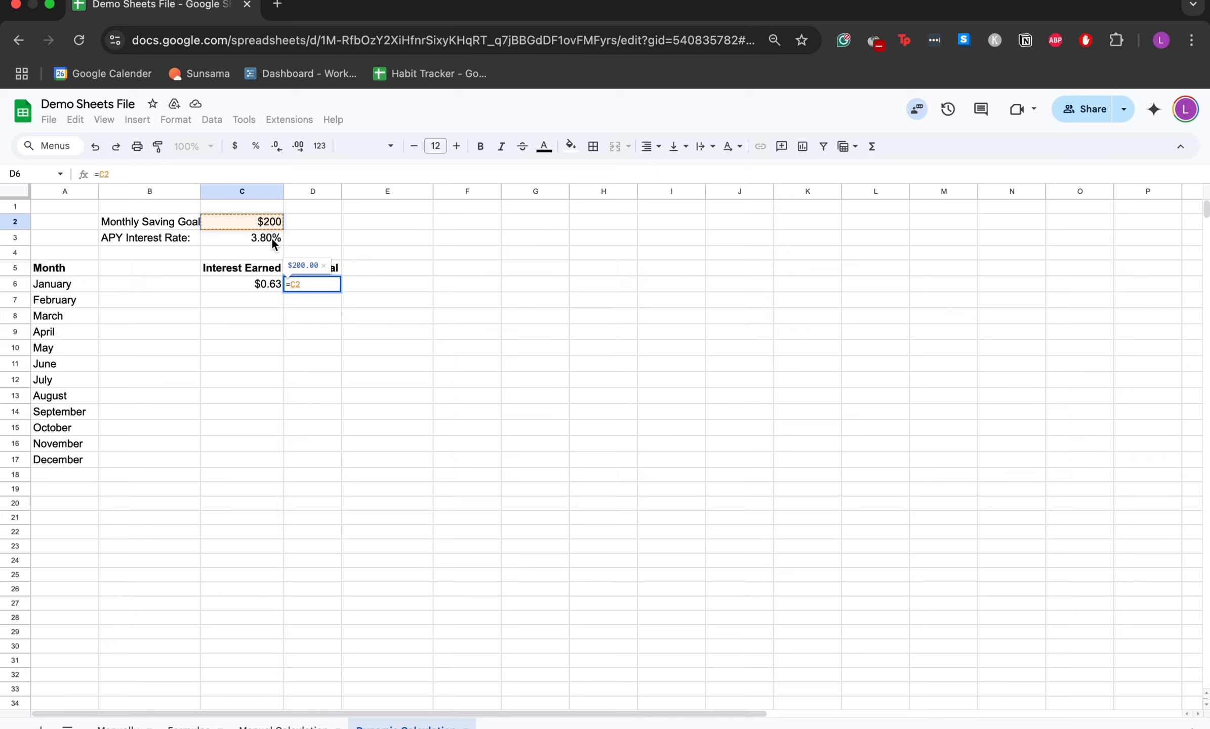
pyautogui.write('+')
pyautogui.click(252, 284)
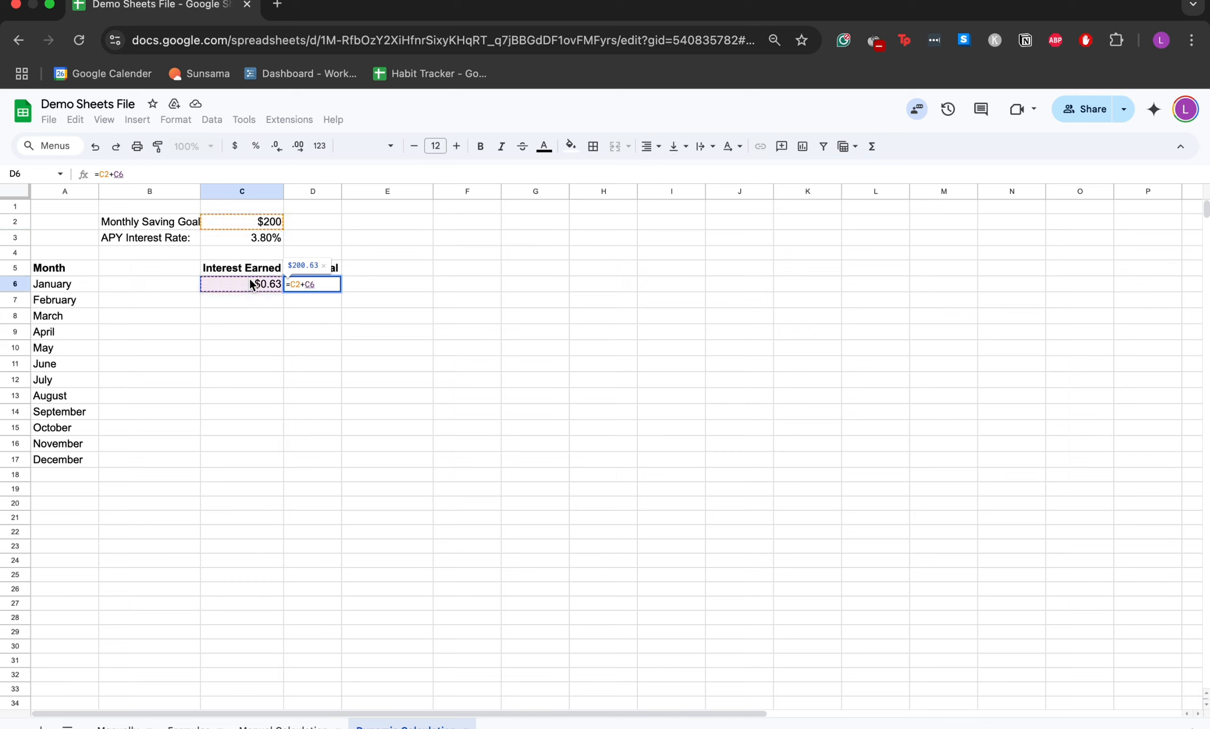
pyautogui.press('Return')
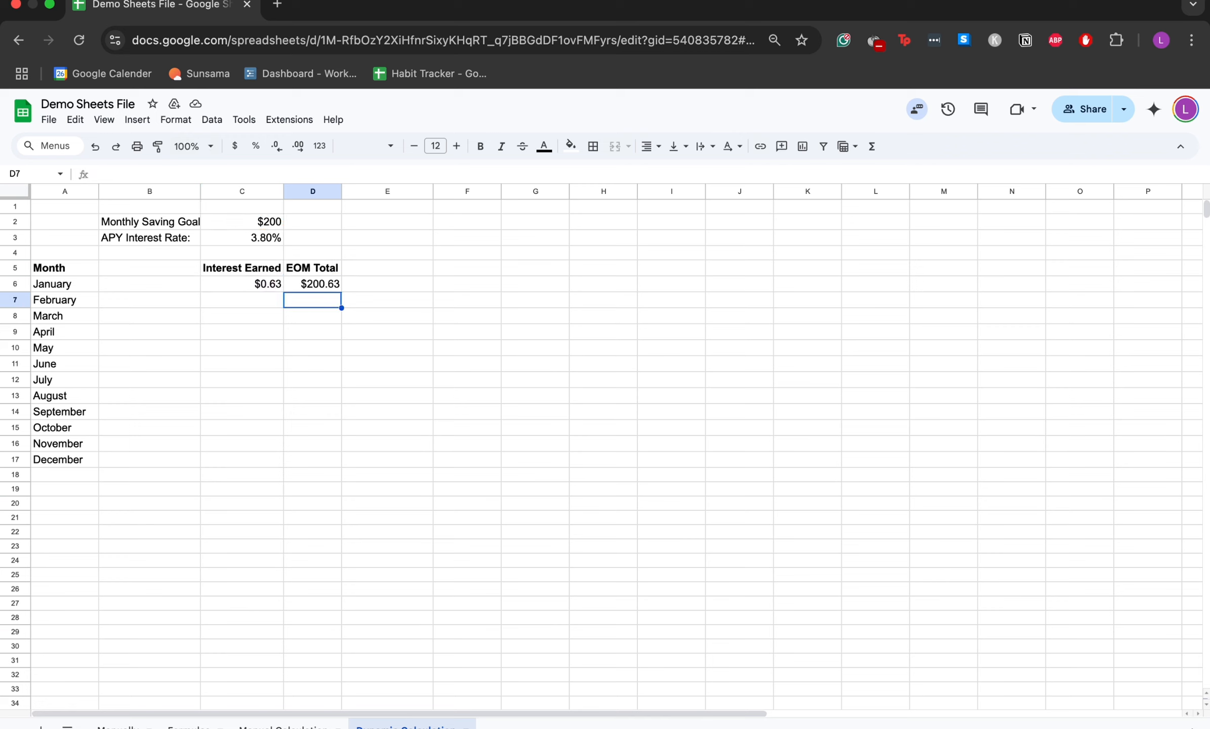
# Write February's interest earned formula in C7 as =(D6+C2)*C3/12.
pyautogui.click(237, 298)
pyautogui.write('=')
pyautogui.click(312, 283)
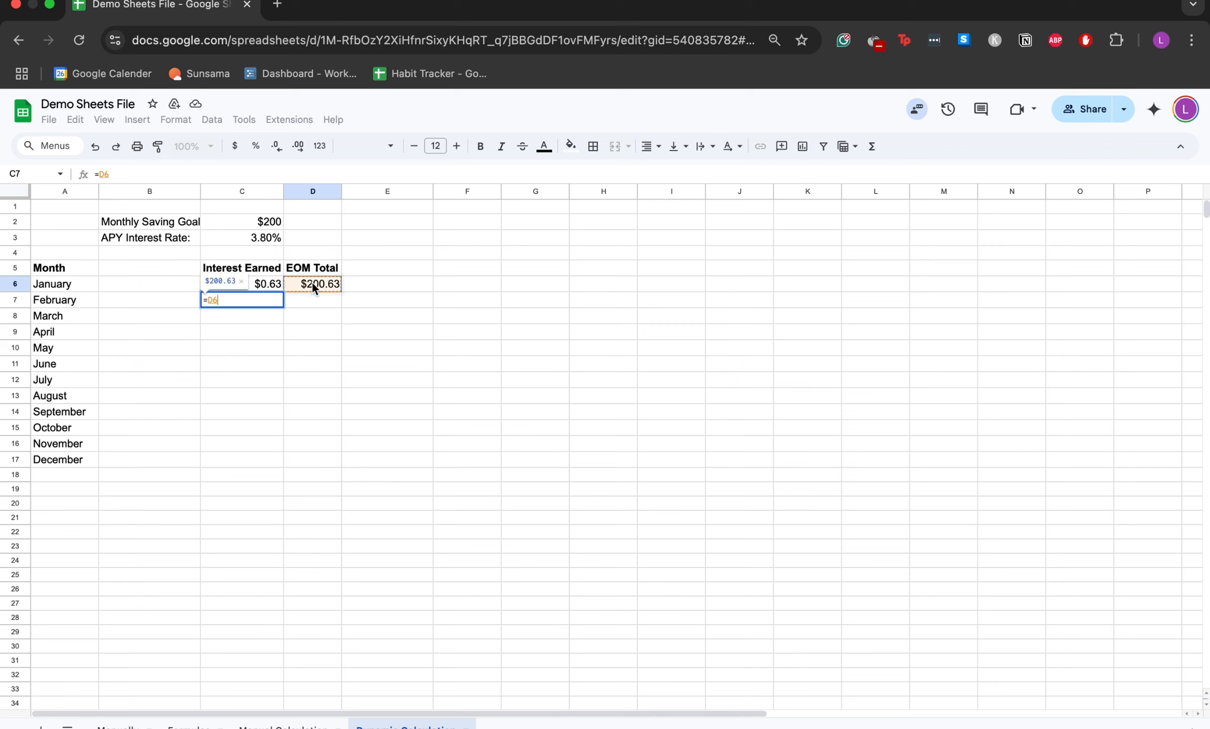
pyautogui.write('+')
pyautogui.click(252, 227)
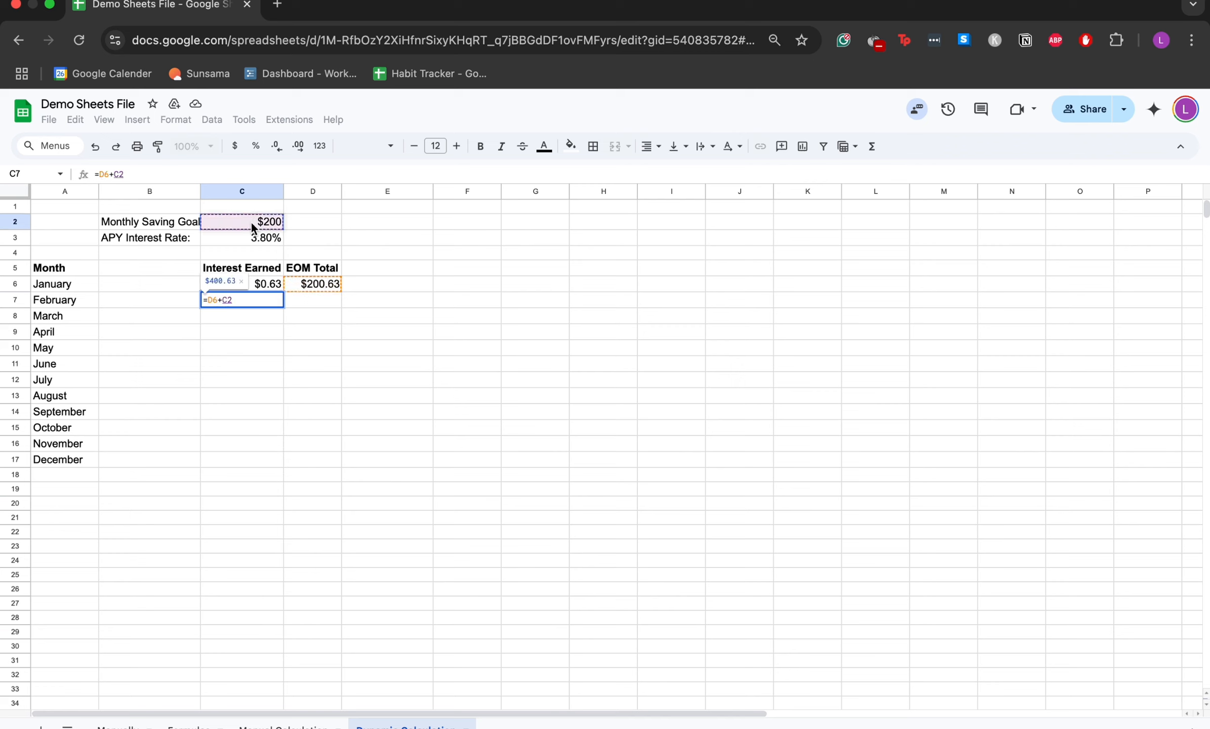
pyautogui.click(97, 175)
pyautogui.write('(')
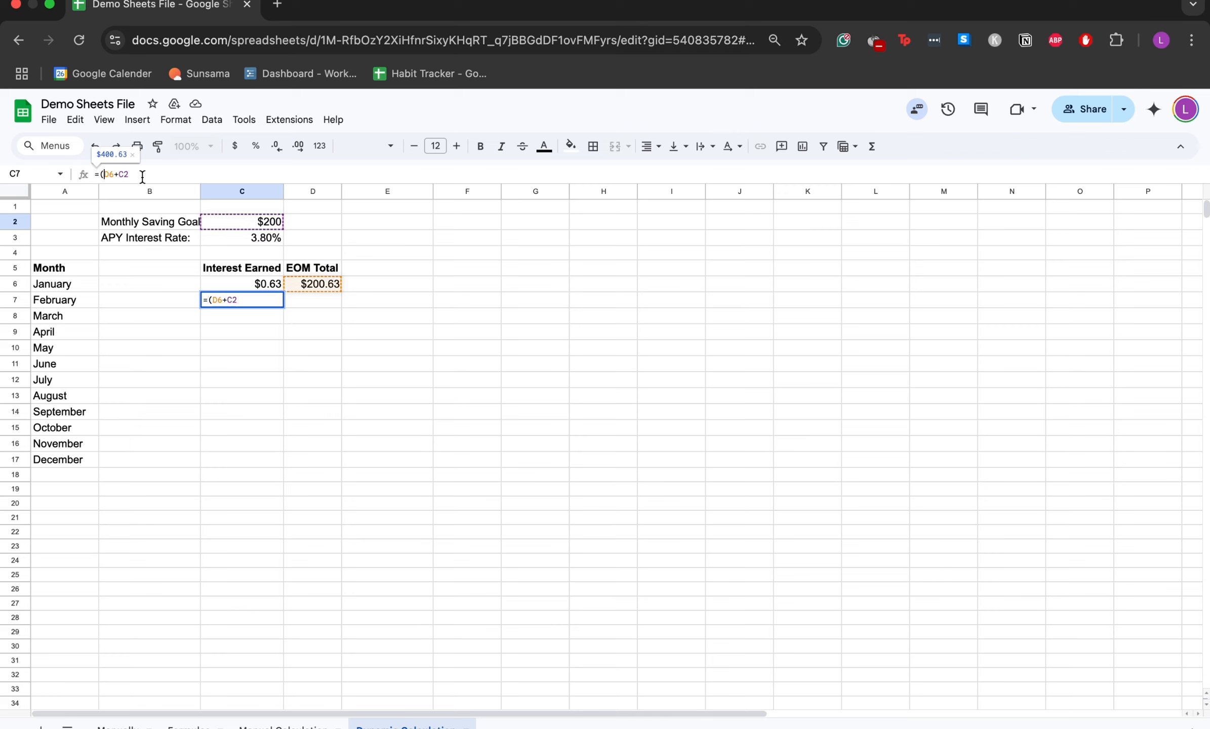
pyautogui.click(143, 175)
pyautogui.write(')*')
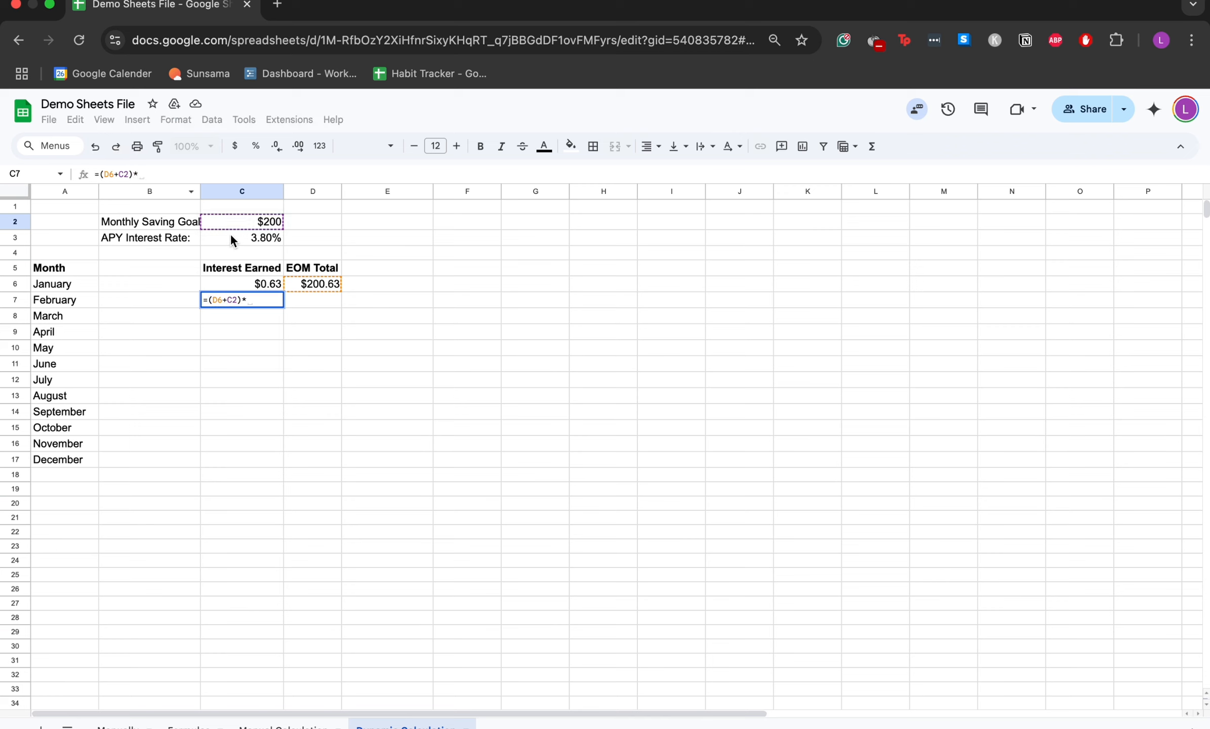
pyautogui.click(230, 233)
pyautogui.write('/12')
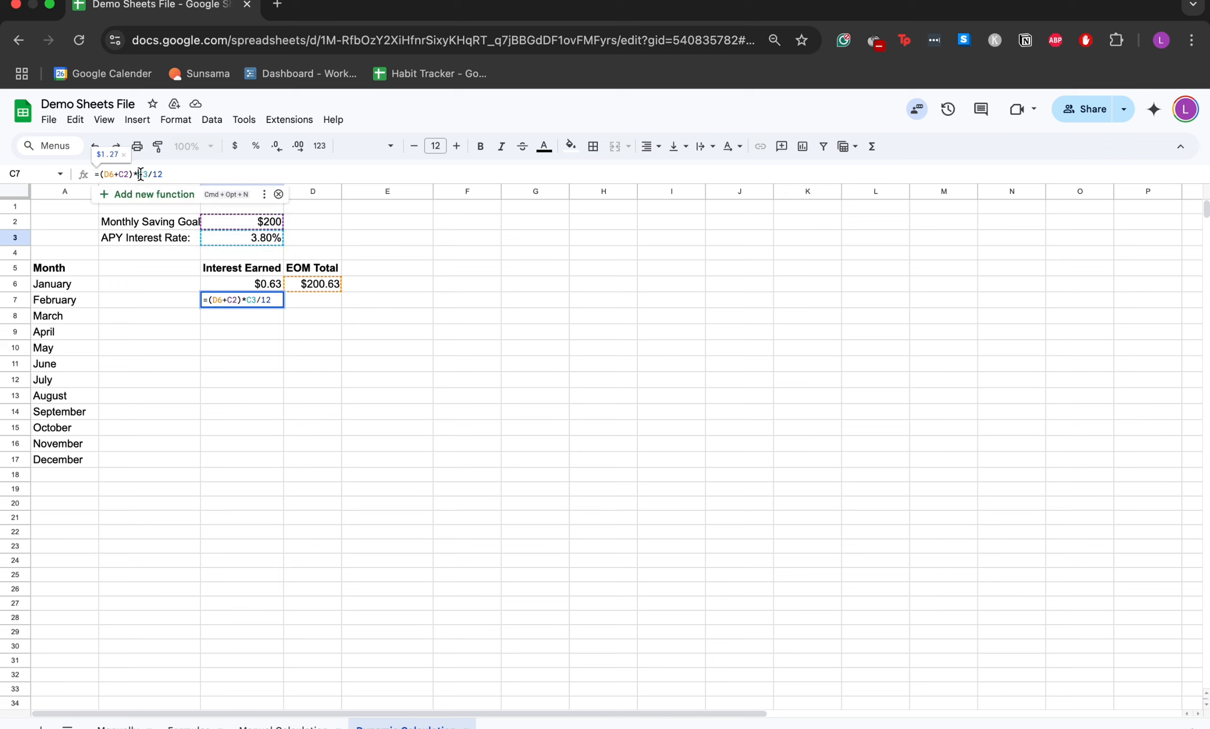
# Bracket the rate division and make both input references absolute in February's interest formula, giving =(D6+$C$2)*($C$3/12).
pyautogui.click(141, 175)
pyautogui.write('(')
pyautogui.click(177, 174)
pyautogui.write('12)$')
pyautogui.press('Right')
pyautogui.write('$')
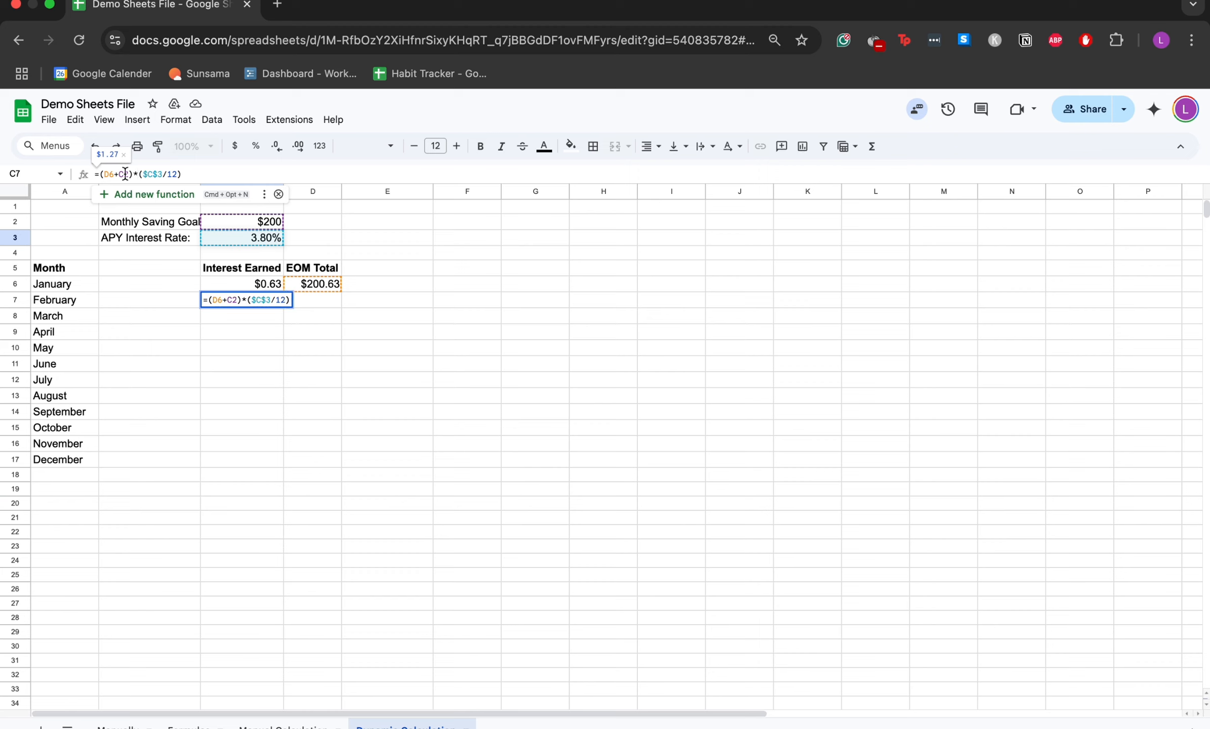
pyautogui.click(119, 174)
pyautogui.write('$')
pyautogui.press('Right')
pyautogui.write('$')
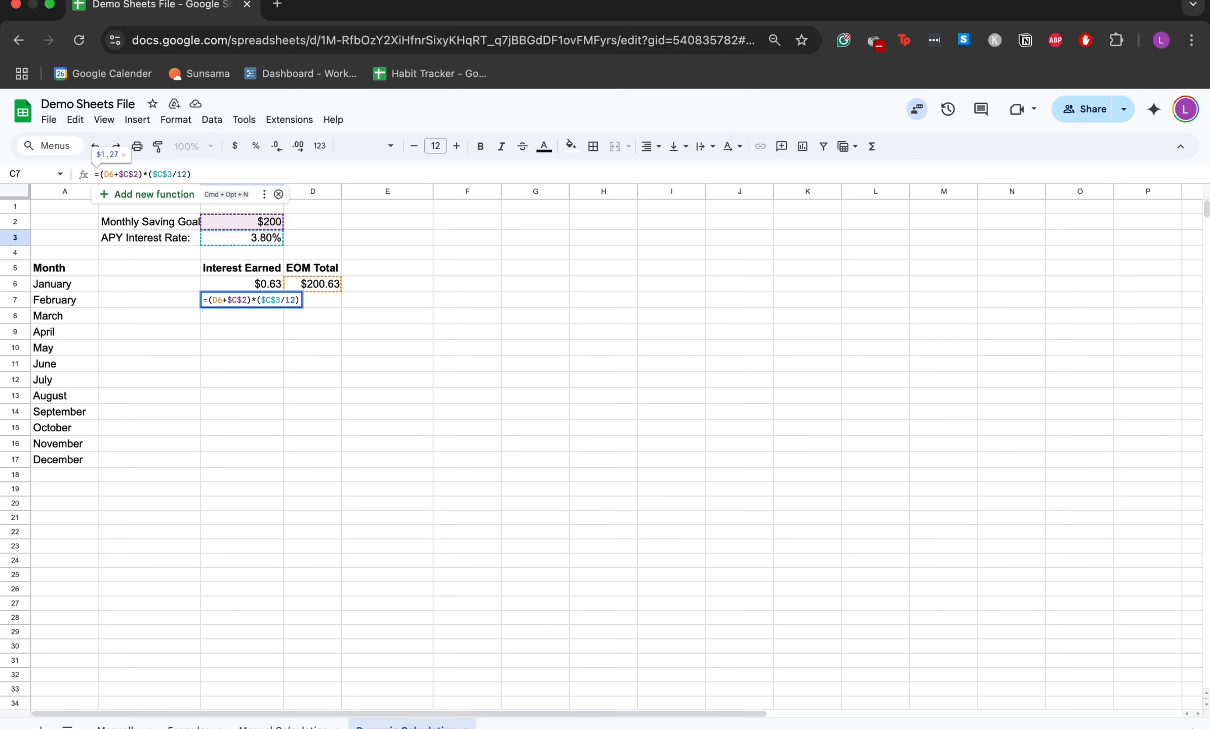
pyautogui.press('Return')
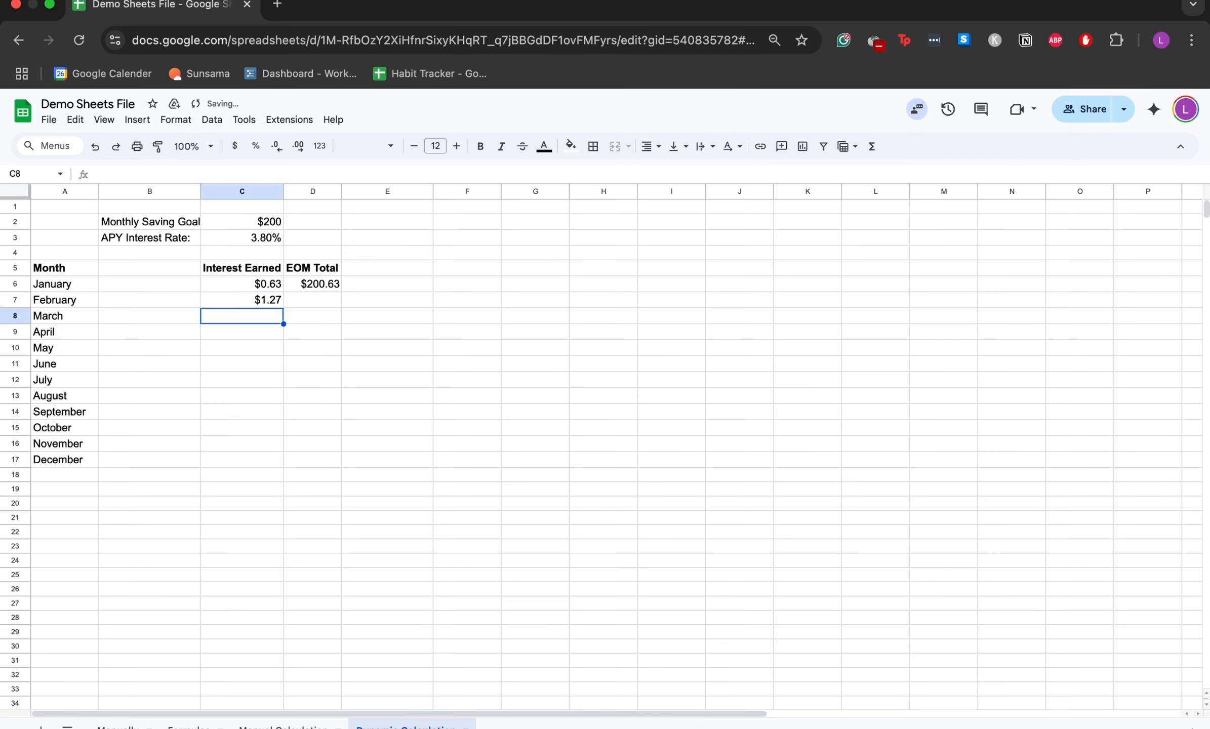
# Calculate February's EOM total in D7 with =D6+$C$2+C7, keeping the saving goal reference absolute.
pyautogui.scroll(-1, 539, 311)
pyautogui.scroll(1, 539, 310)
pyautogui.click(327, 307)
pyautogui.write('=')
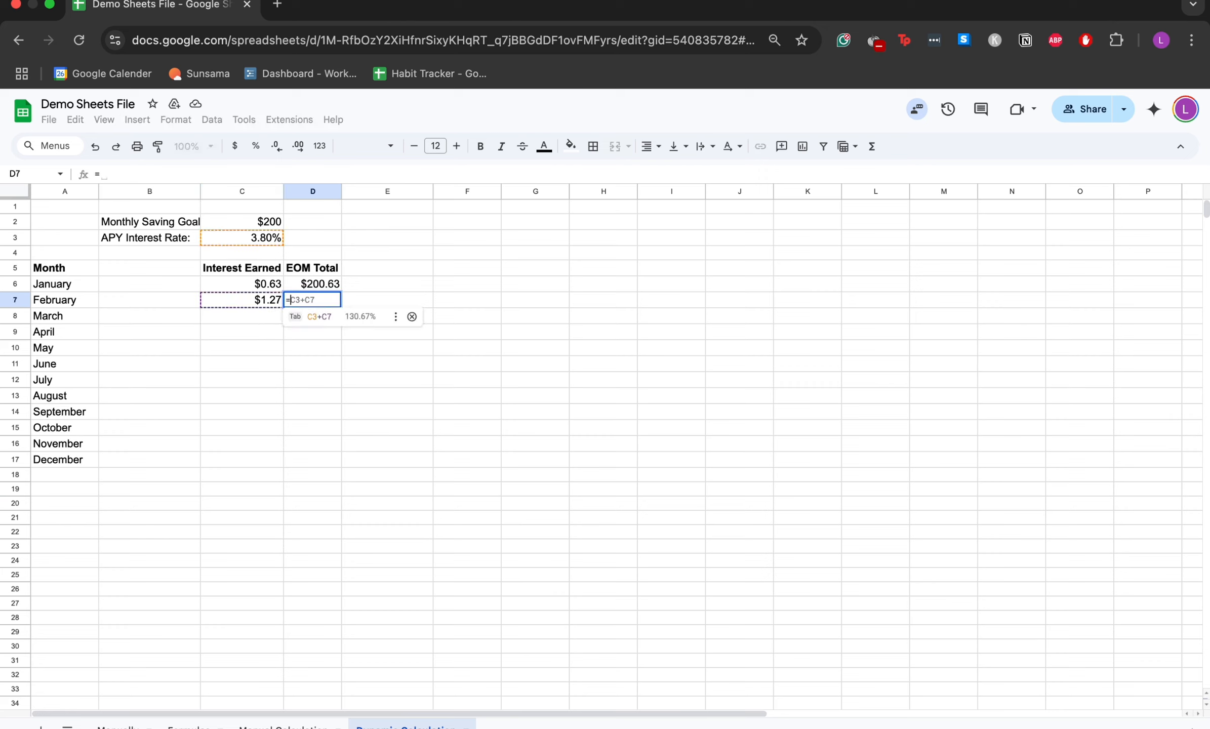
pyautogui.click(308, 282)
pyautogui.write('+')
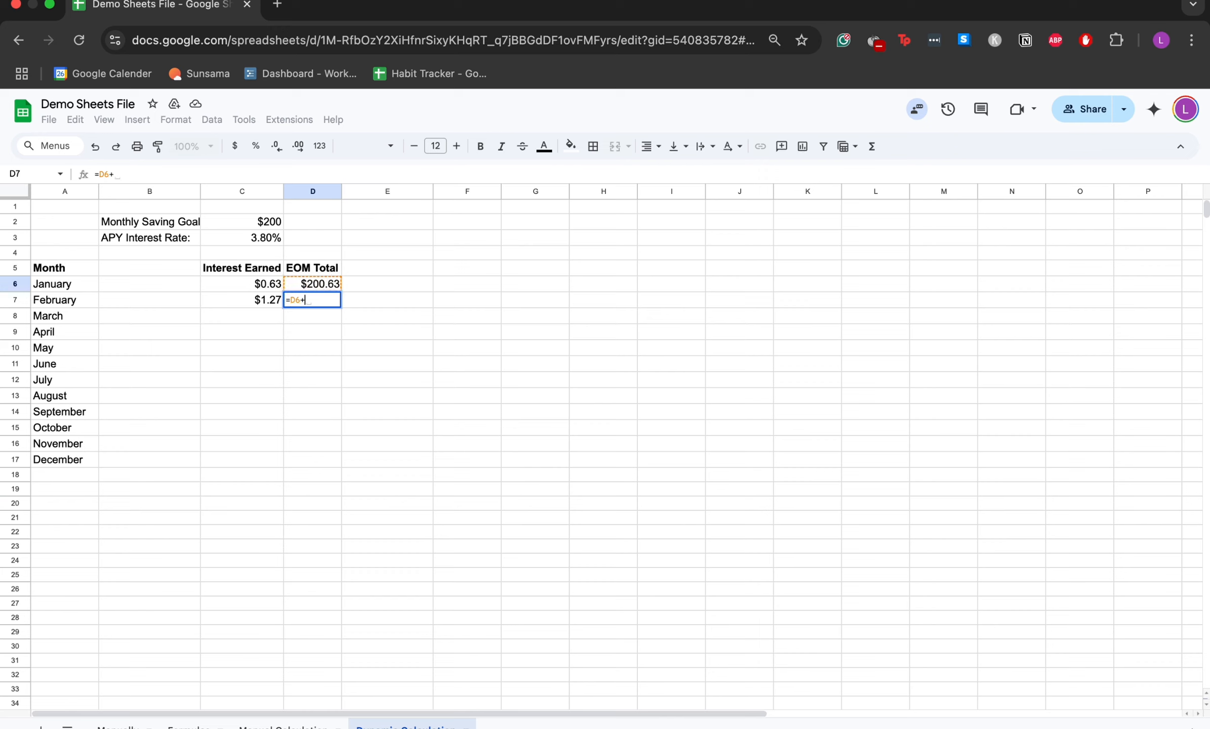
pyautogui.click(271, 226)
pyautogui.write('+')
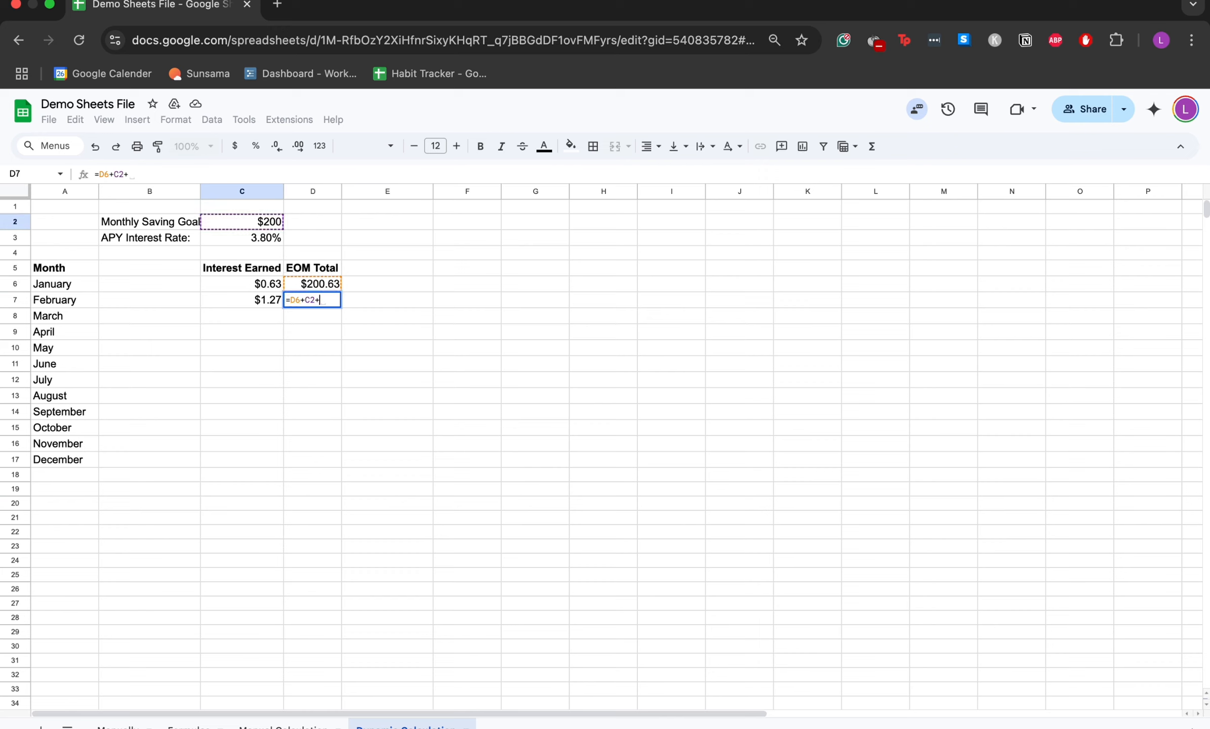
pyautogui.click(255, 298)
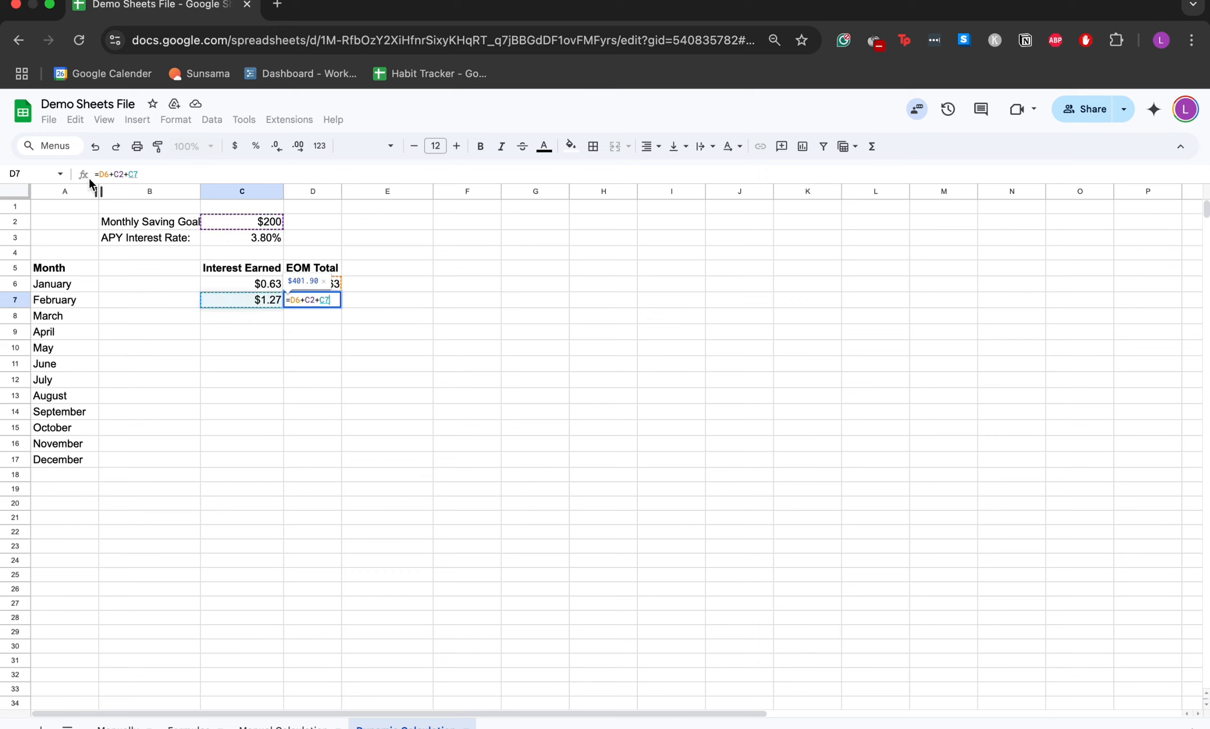
pyautogui.click(121, 173)
pyautogui.moveTo(120, 173); pyautogui.dragTo(126, 178)
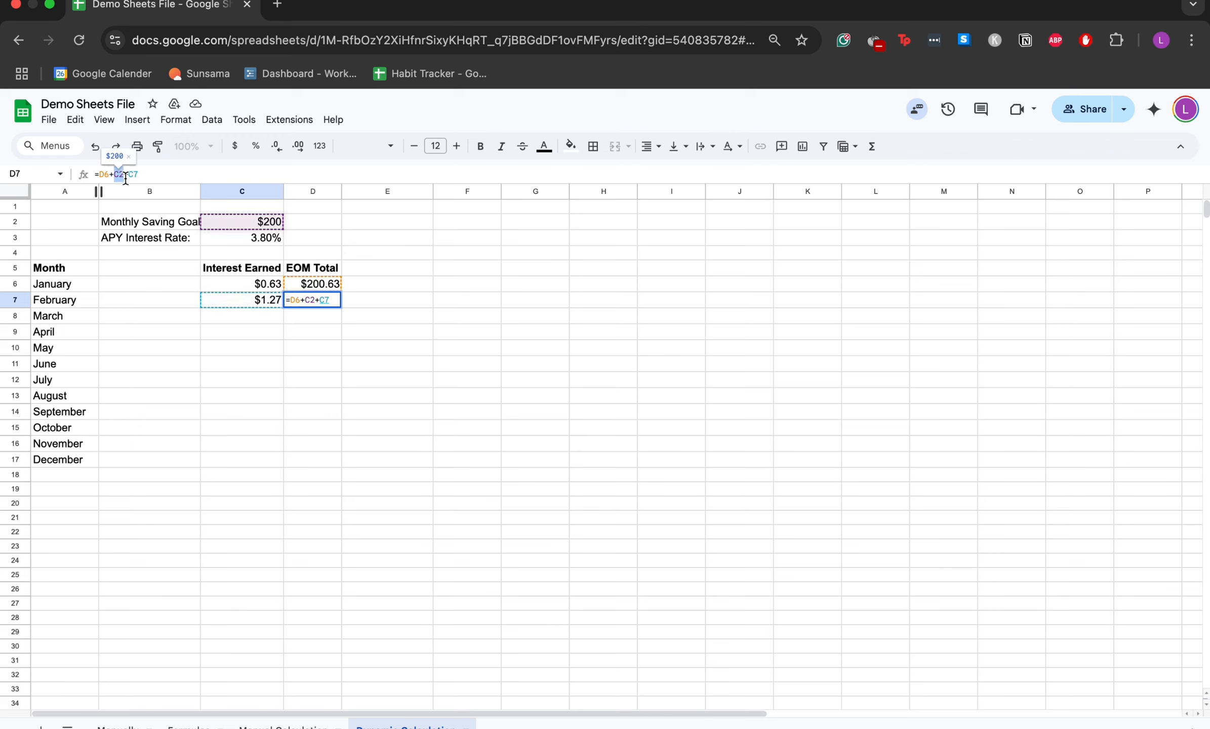
pyautogui.press('F4')
pyautogui.press('Return')
# Fill February's interest and EOM total formulas from C7:D7 down through December in row 17.
pyautogui.moveTo(257, 303); pyautogui.dragTo(303, 302)
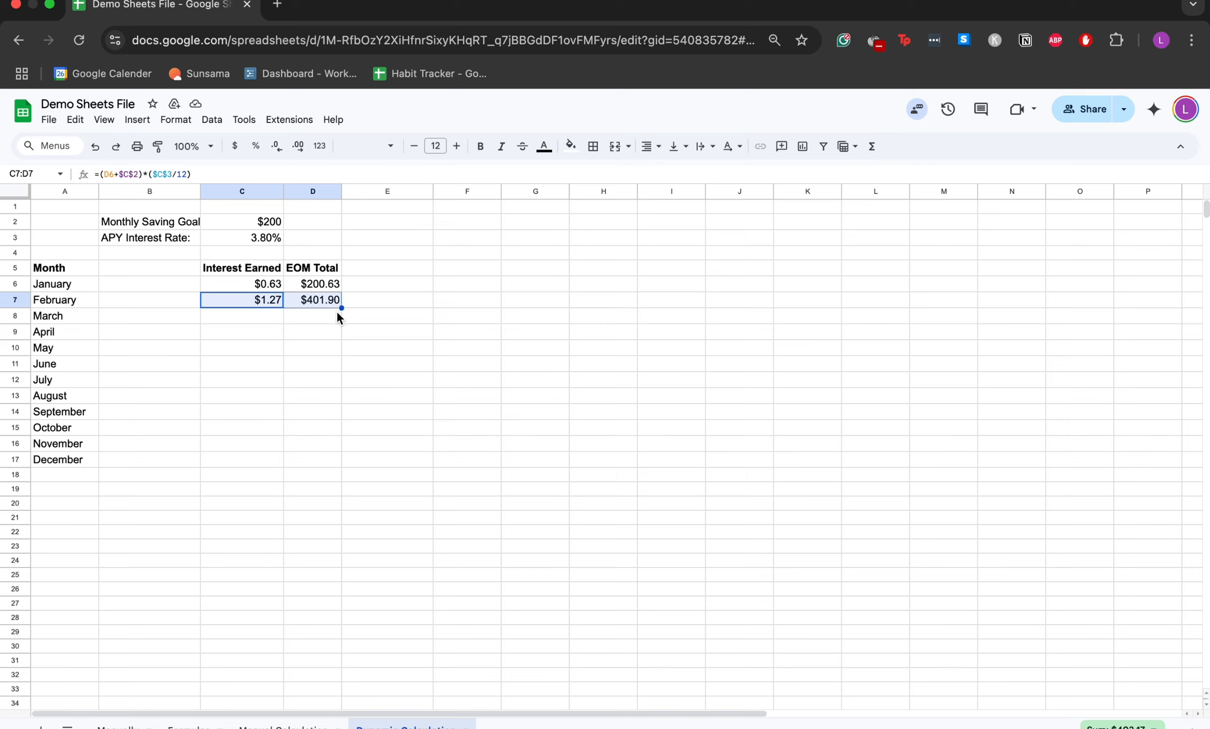
pyautogui.moveTo(341, 308); pyautogui.dragTo(328, 456)
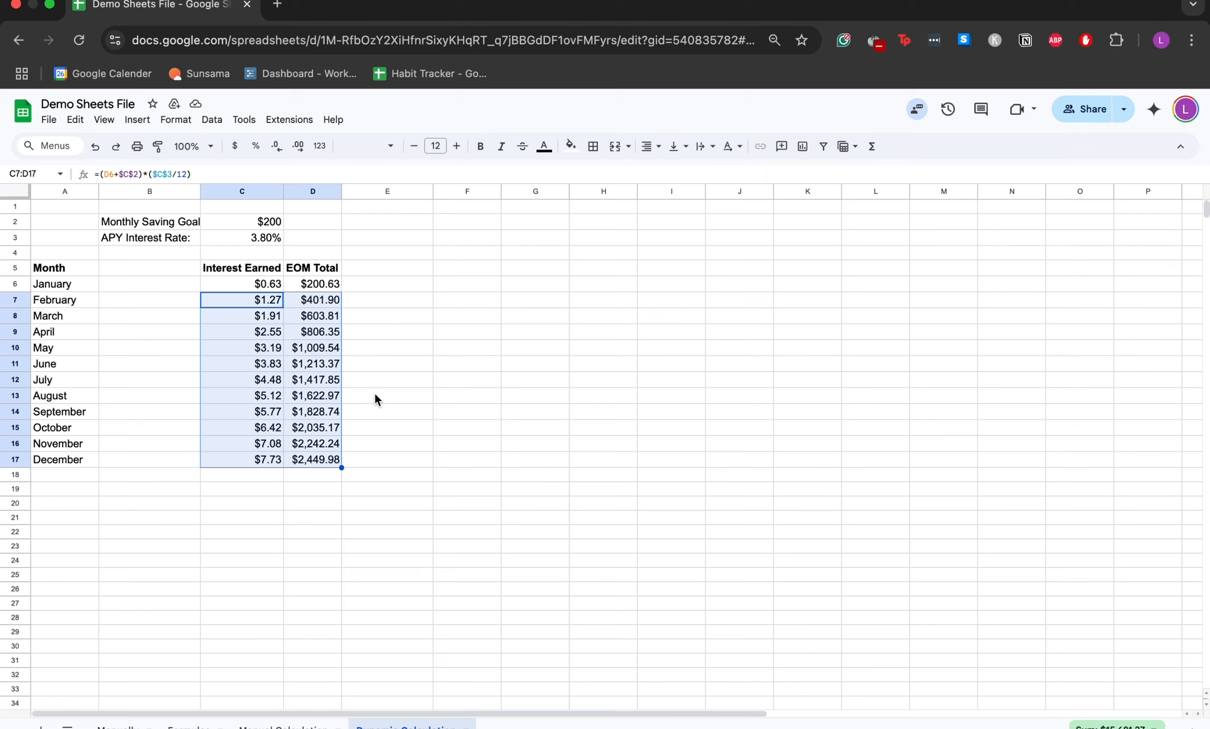
# Change the monthly saving goal in C2 to 300 to recalculate the yearly table.
pyautogui.click(251, 224)
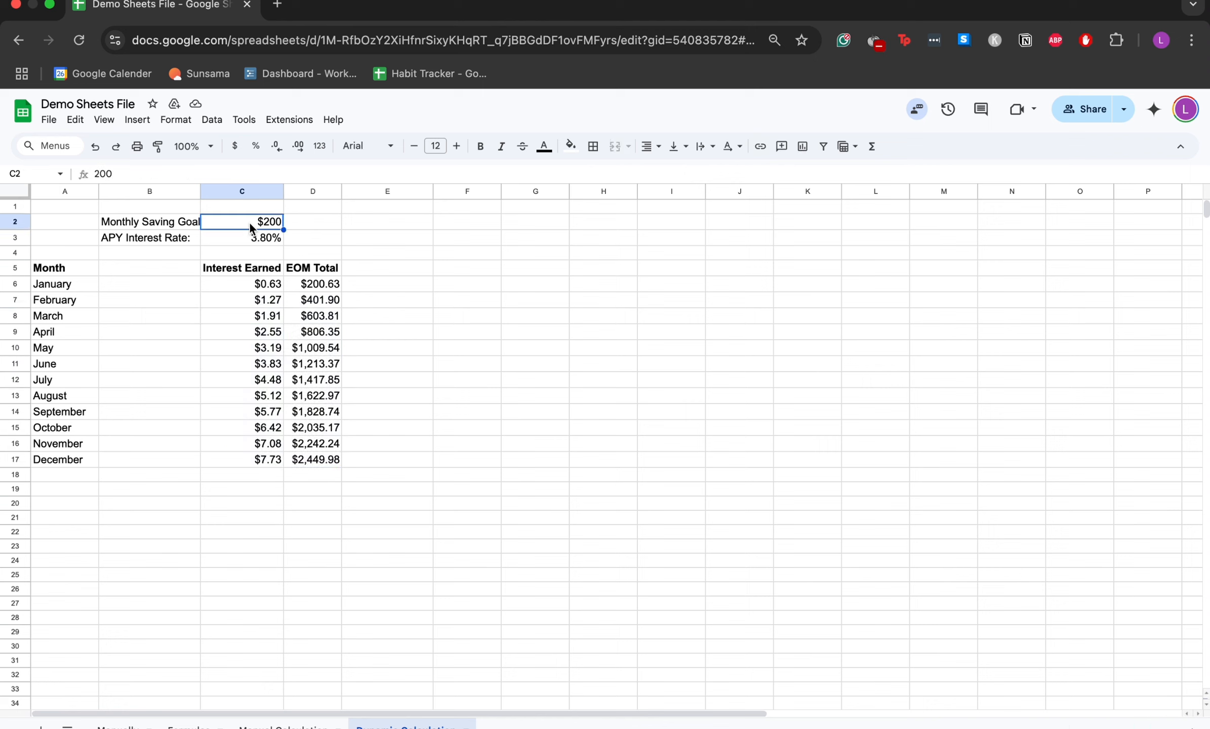
pyautogui.write('300')
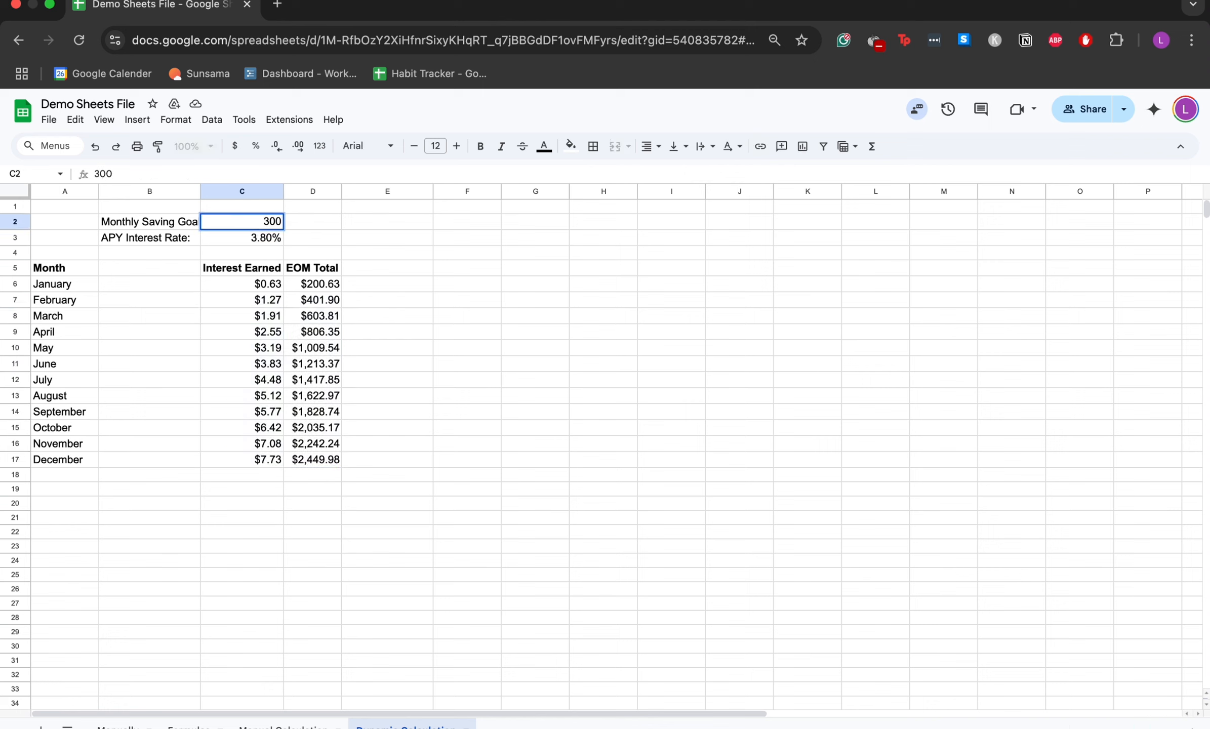
pyautogui.press('Return')
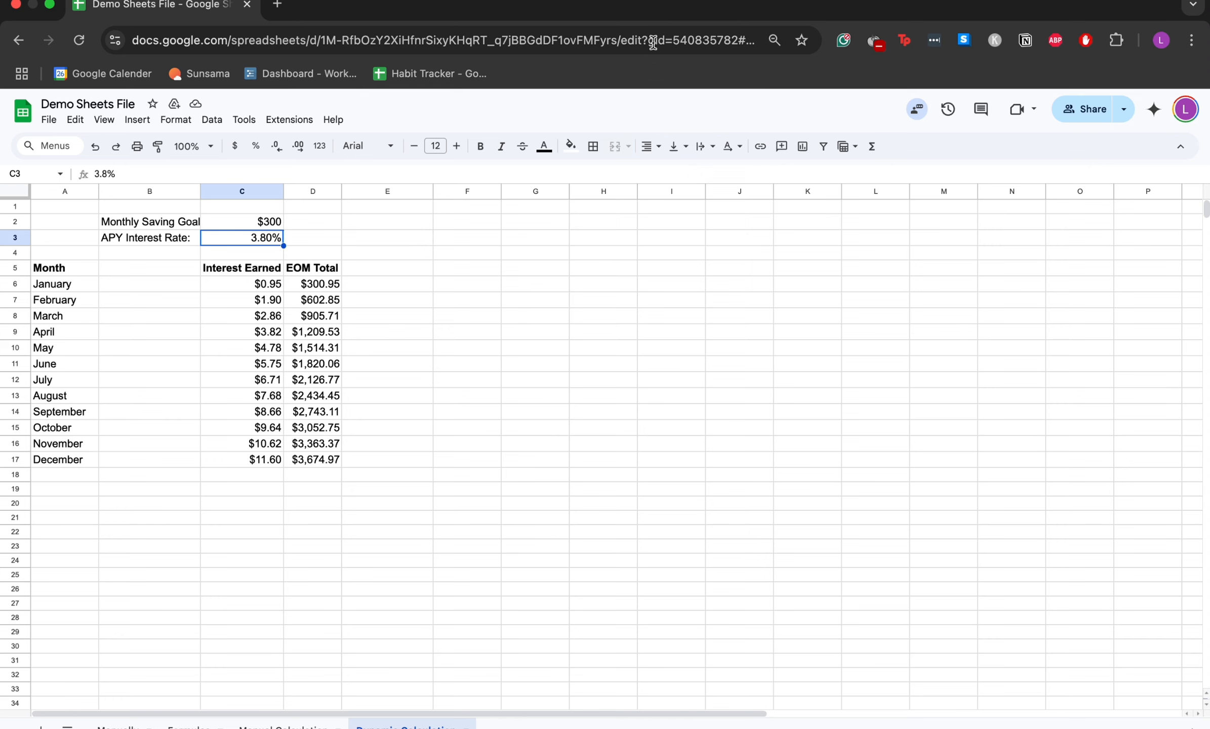
pyautogui.hscroll(1, 668, 321)
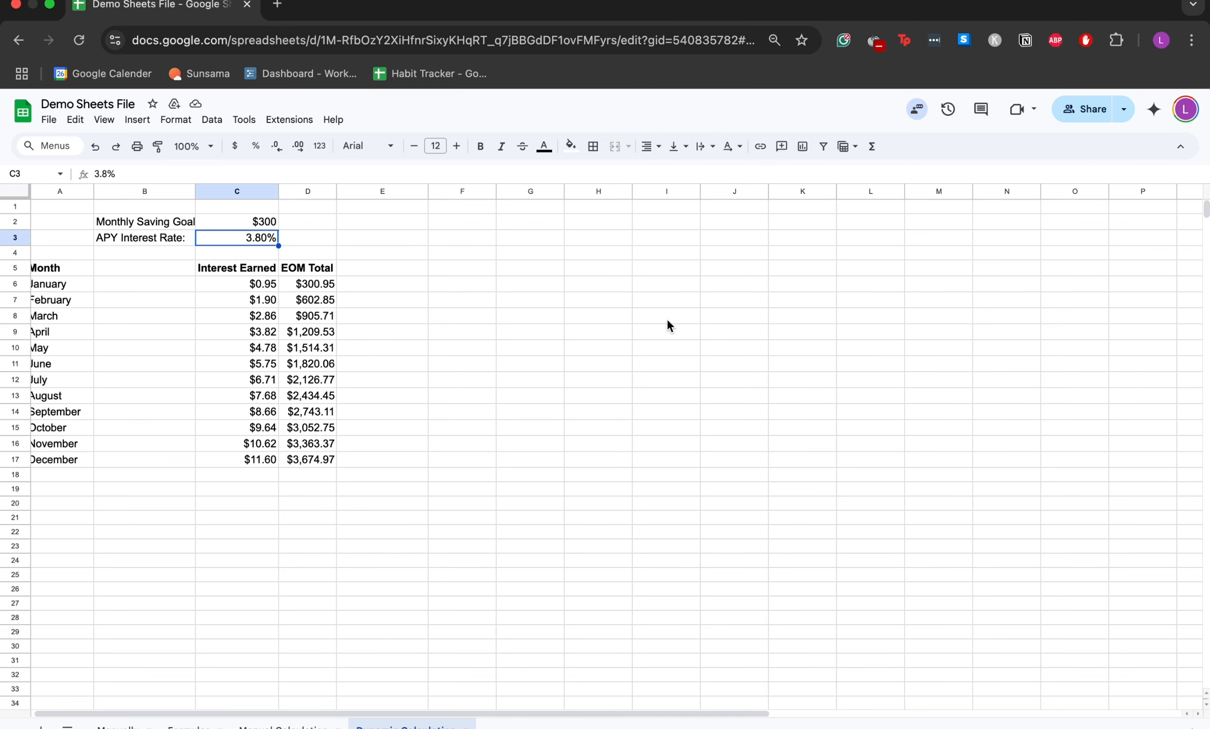
pyautogui.hscroll(-1, 667, 322)
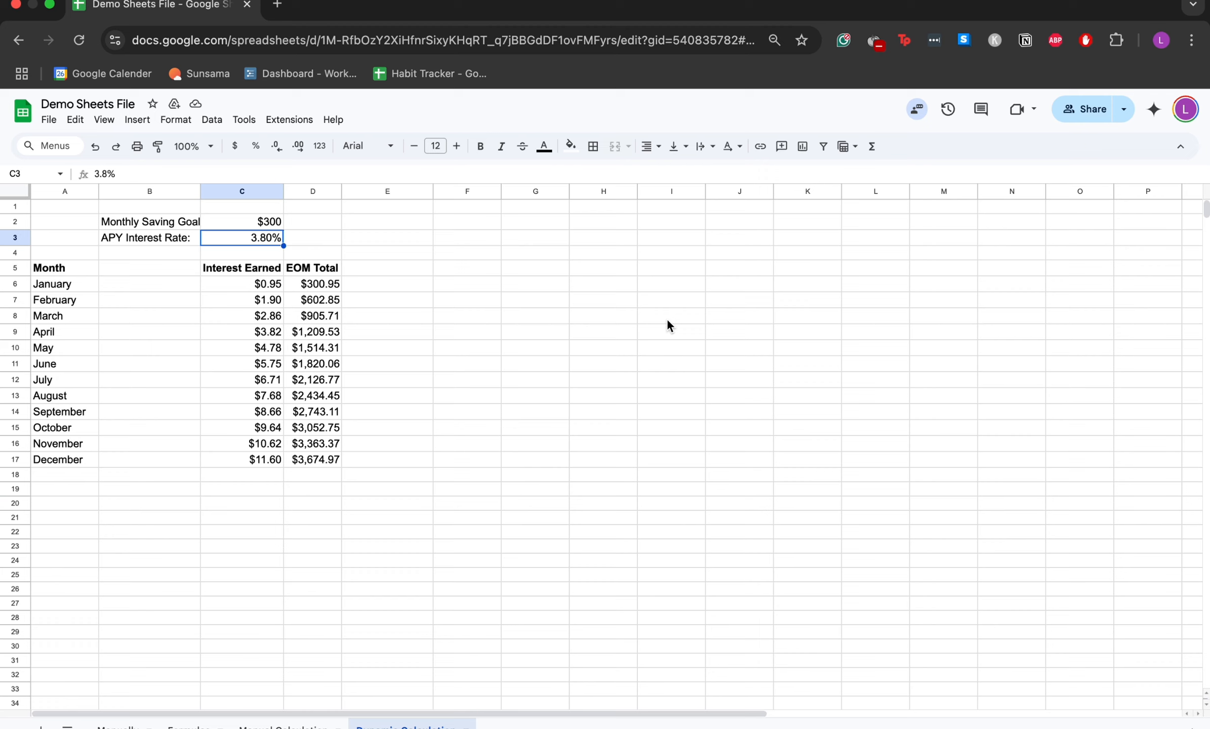